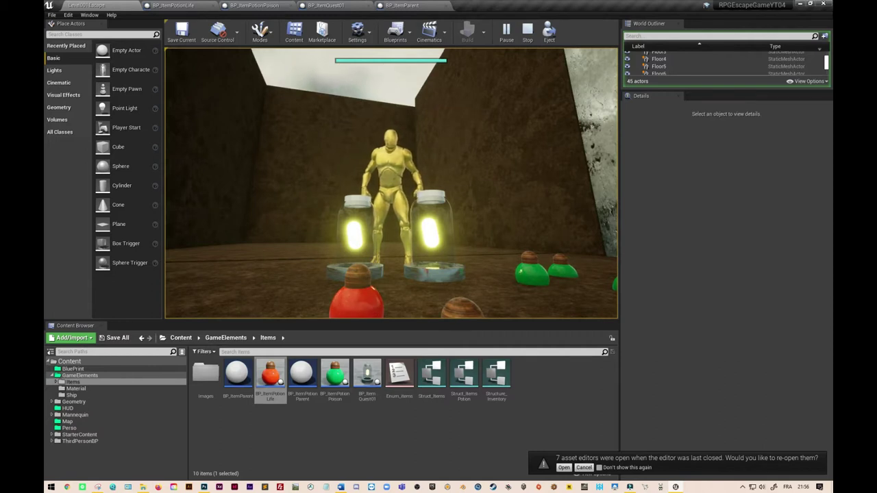
# Stop the play-in-editor test with Escape to return to the Level001Escape level
pyautogui.press('Escape')
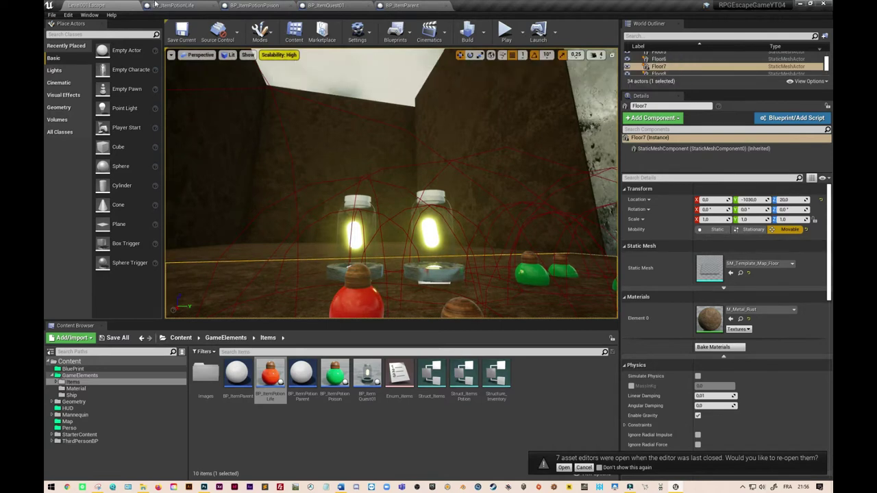
# Close the BP_ItemPotionLife, BP_ItemPotionPoison, BP_ItemQuest01 and BP_ItemParent tabs, then browse to Content/HUD
pyautogui.click(208, 8)
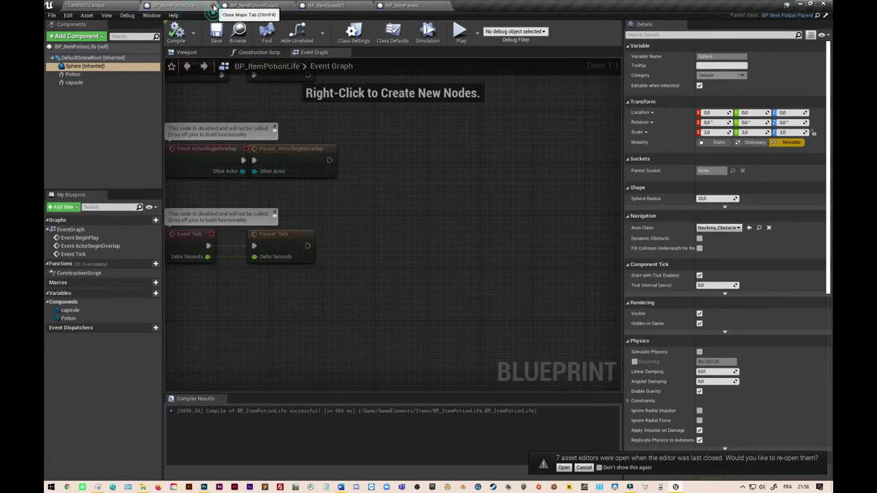
pyautogui.click(213, 6)
pyautogui.click(213, 6)
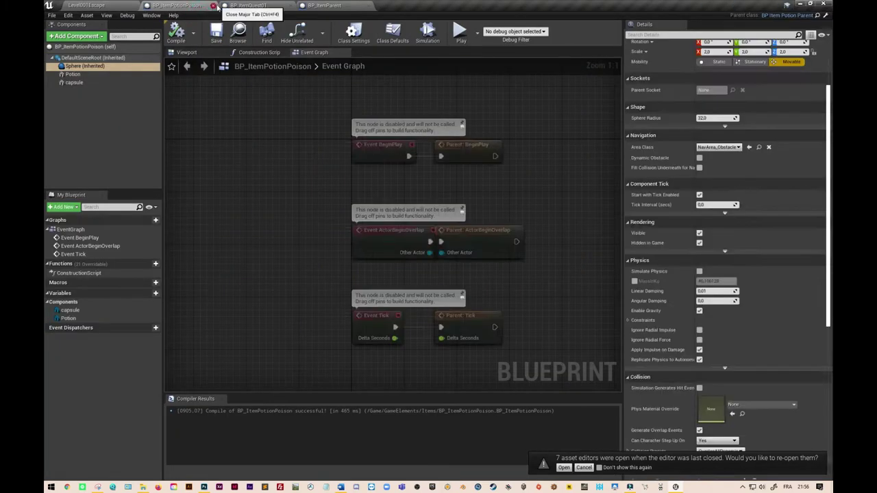
pyautogui.click(213, 6)
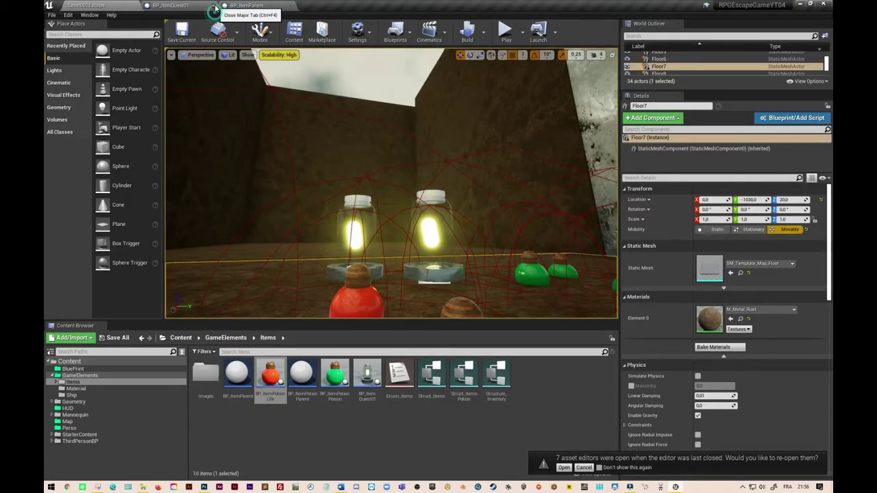
pyautogui.click(213, 7)
pyautogui.click(203, 8)
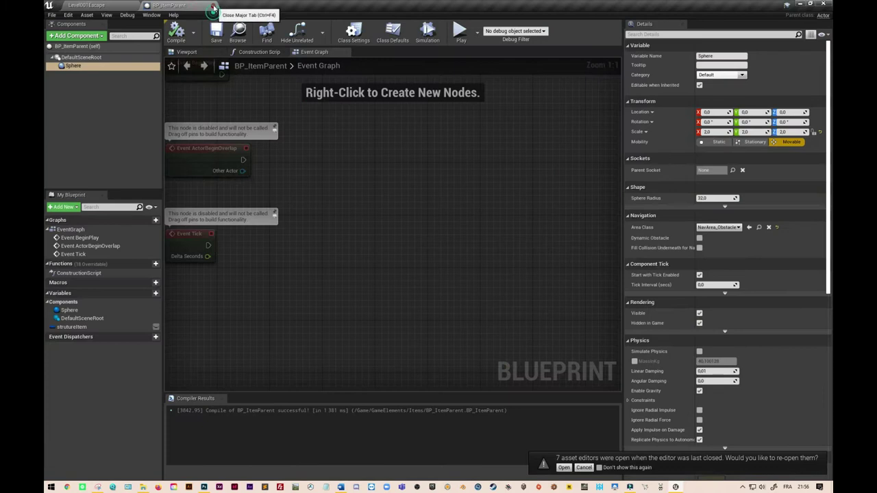
pyautogui.click(205, 7)
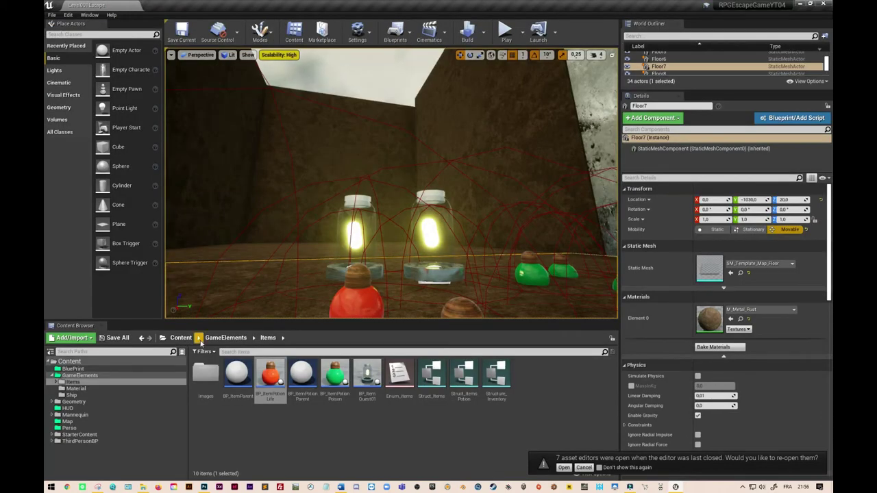
pyautogui.click(192, 339)
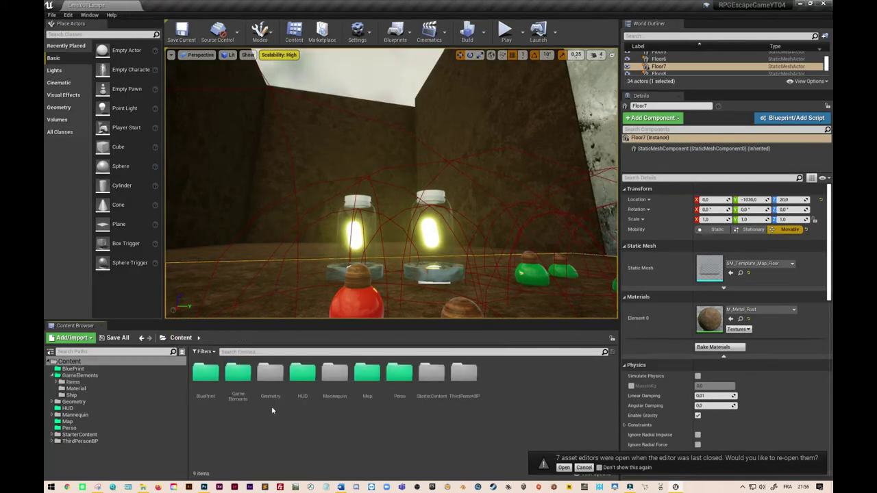
pyautogui.doubleClick(305, 386)
# Open UI_Item and select Remove Index with its Inventory Player, Hero Ref and Index Item inputs
pyautogui.doubleClick(238, 380)
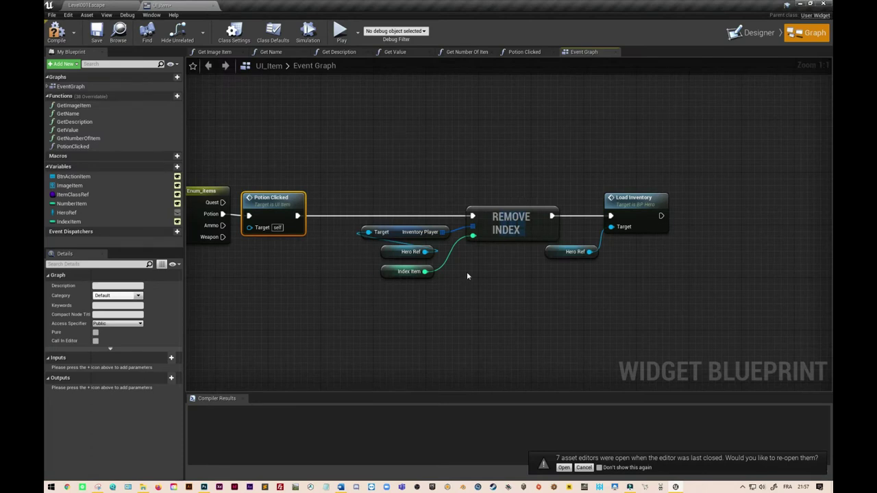
pyautogui.moveTo(556, 252); pyautogui.dragTo(596, 252)
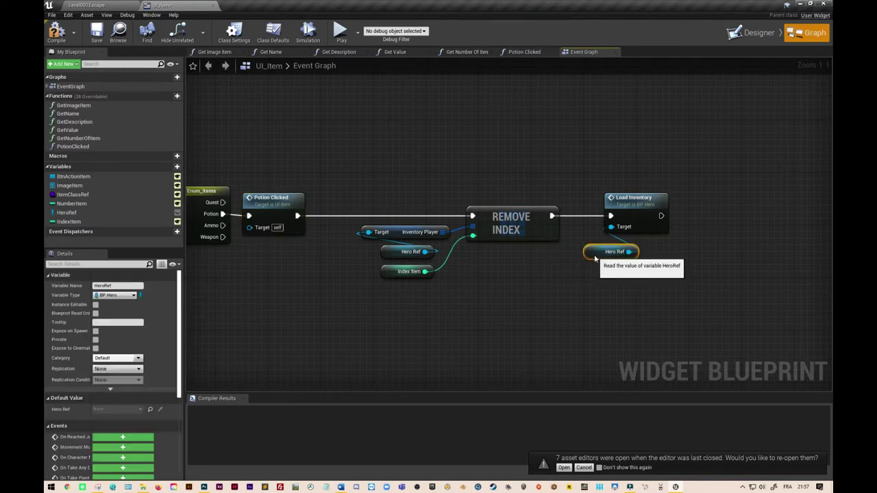
pyautogui.moveTo(349, 179); pyautogui.dragTo(567, 309)
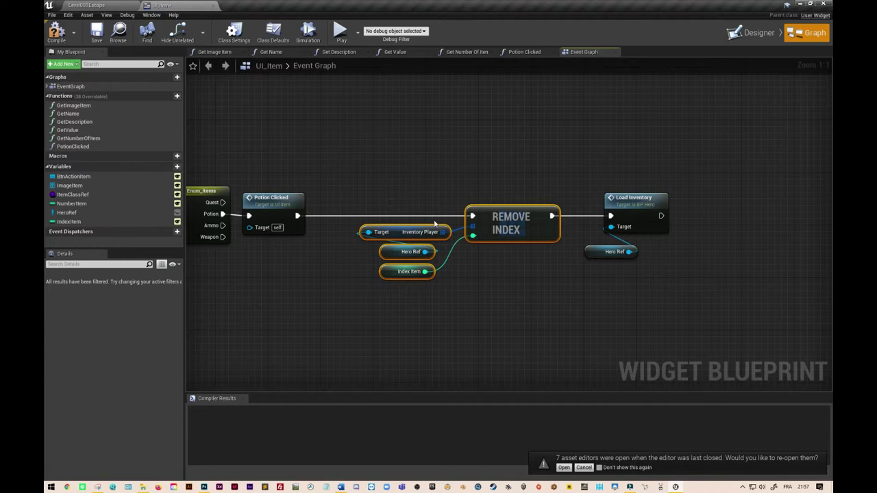
# Collapse the selected Remove Index nodes into a new function
pyautogui.rightClick(485, 224)
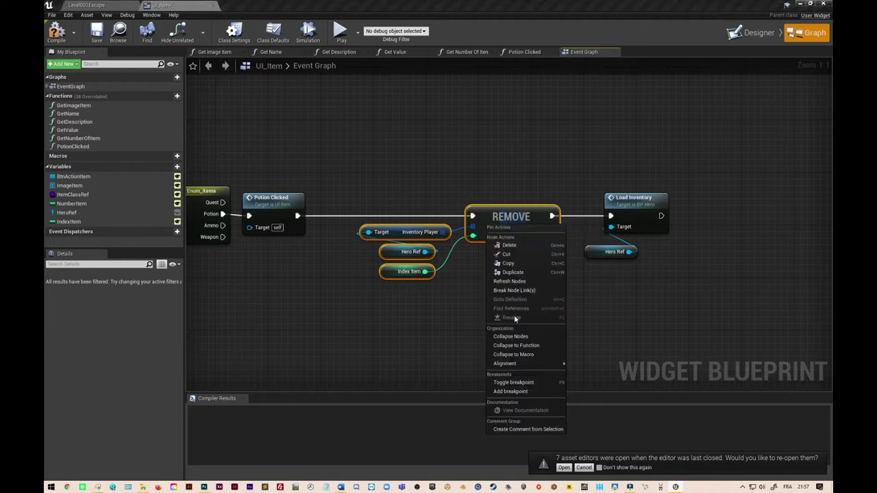
pyautogui.click(527, 346)
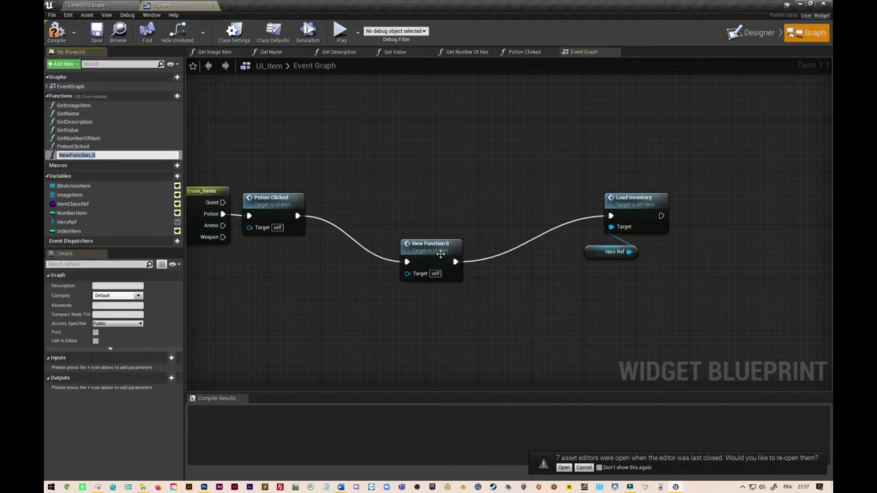
pyautogui.moveTo(440, 254); pyautogui.dragTo(427, 209)
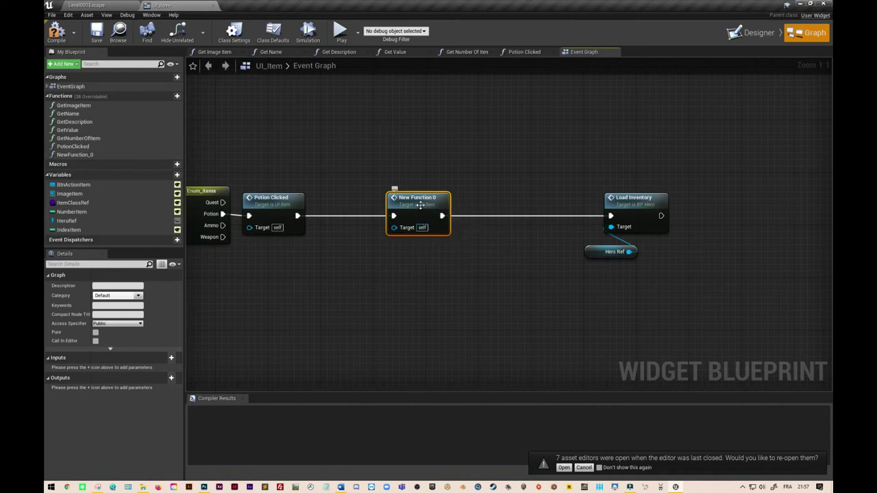
# Rename the new function to StockInventoryPlayer and align its call node
pyautogui.click(83, 155)
pyautogui.click(82, 155)
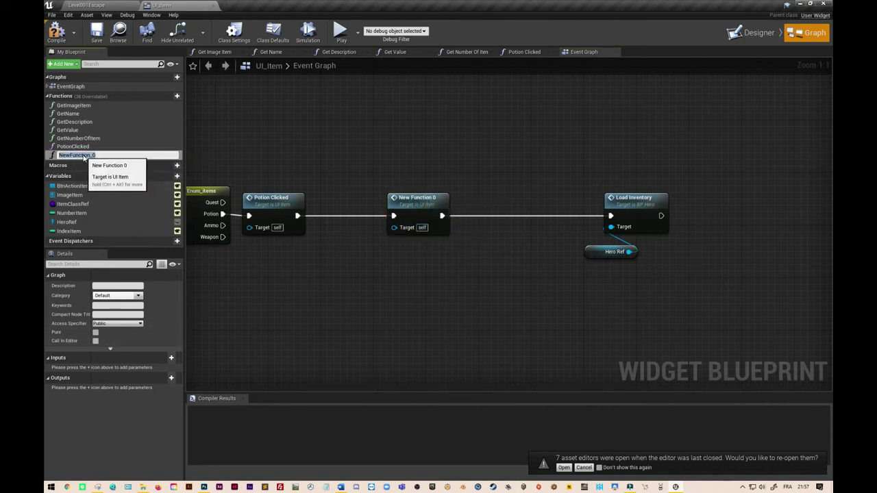
pyautogui.write('St')
pyautogui.write('ockInventoryPlayer')
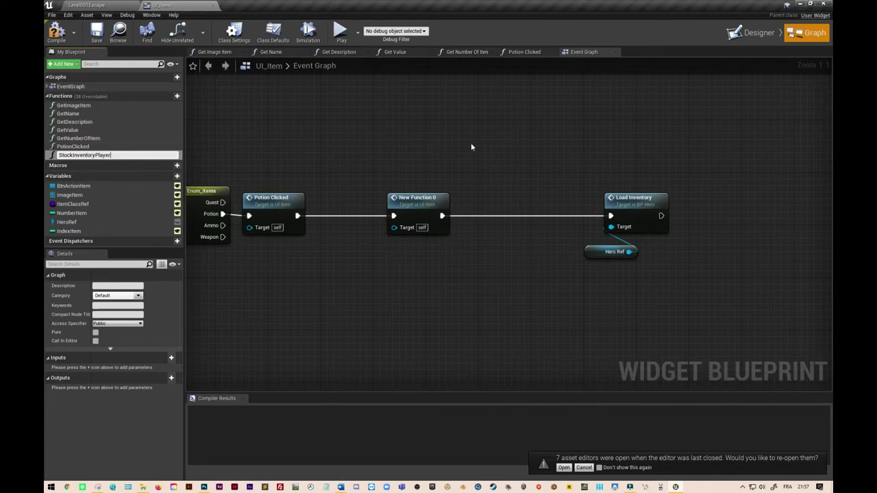
pyautogui.click(418, 151)
pyautogui.moveTo(436, 205)
pyautogui.mouseDown()
pyautogui.moveTo(348, 207)
pyautogui.moveTo(356, 207)
pyautogui.mouseUp()
pyautogui.moveTo(596, 270)
pyautogui.mouseDown()
pyautogui.moveTo(621, 194)
pyautogui.moveTo(431, 194)
pyautogui.mouseUp()
# Inside Stock Inventory Player, disconnect the function entry from Remove Index
pyautogui.doubleClick(359, 204)
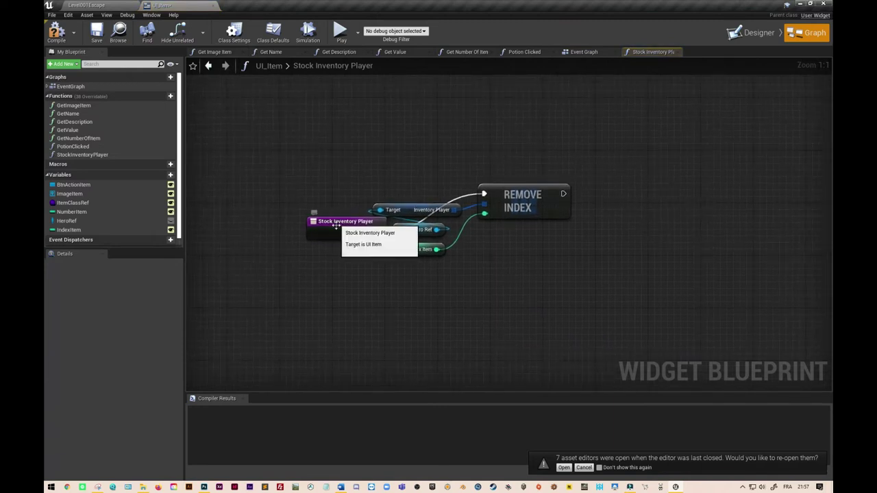
pyautogui.moveTo(339, 229); pyautogui.dragTo(260, 190)
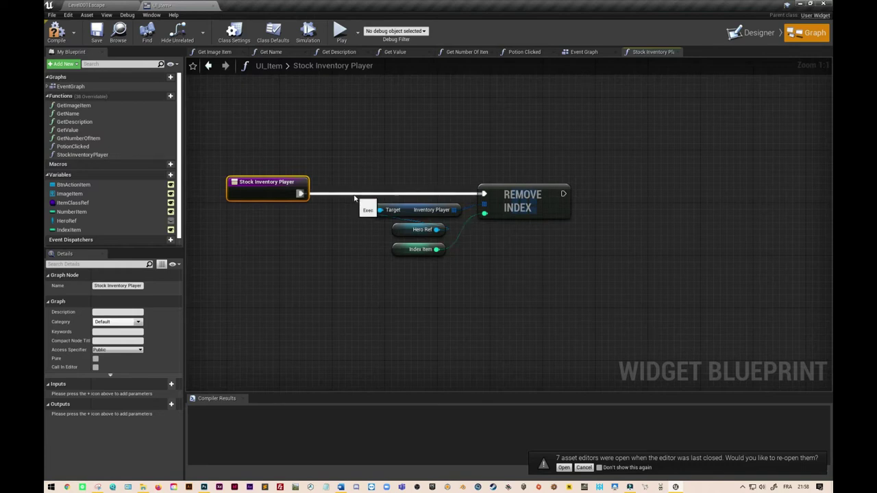
pyautogui.keyDown('alt'); pyautogui.click(300, 194); pyautogui.keyUp('alt')
pyautogui.moveTo(286, 189); pyautogui.dragTo(240, 188)
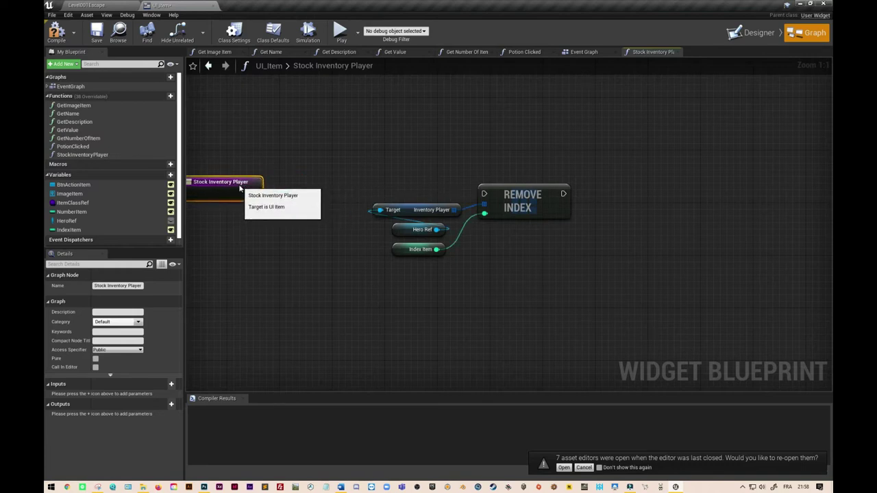
pyautogui.moveTo(240, 188); pyautogui.dragTo(371, 192, button='right')
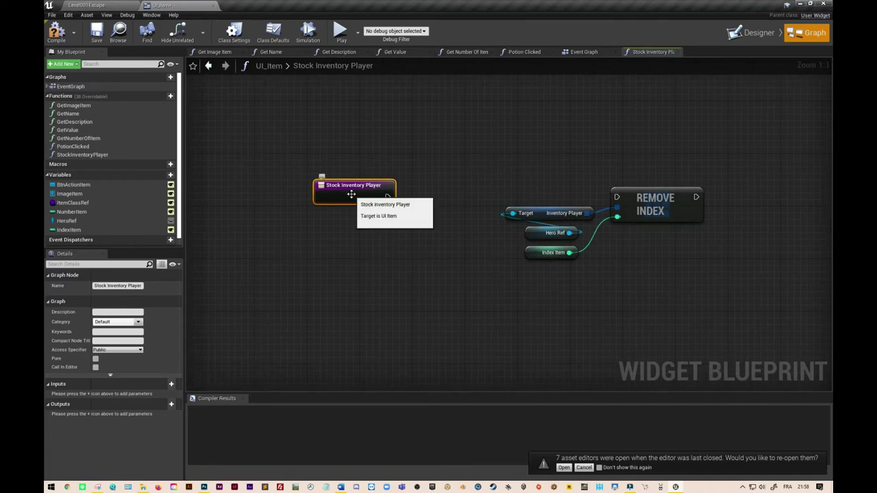
# Add a Branch node wired from the function entry's exec pin
pyautogui.moveTo(387, 196); pyautogui.dragTo(423, 199)
pyautogui.write('branch')
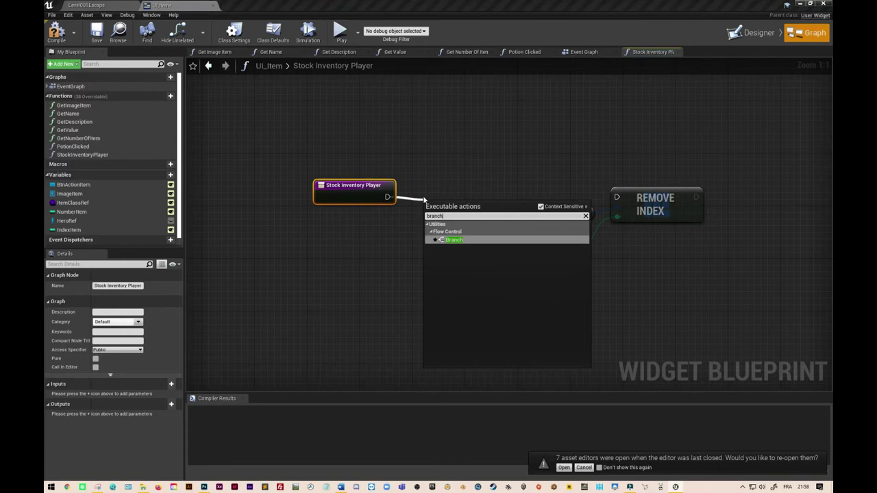
pyautogui.press('Return')
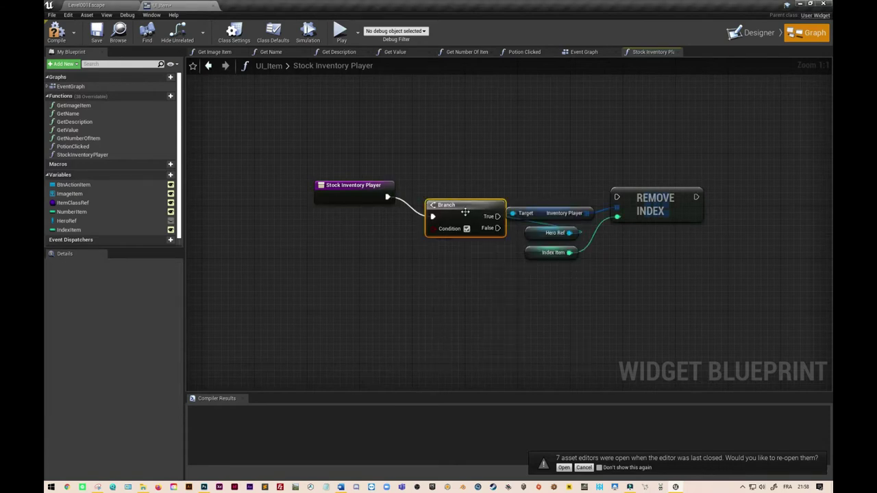
pyautogui.moveTo(463, 211); pyautogui.dragTo(444, 191)
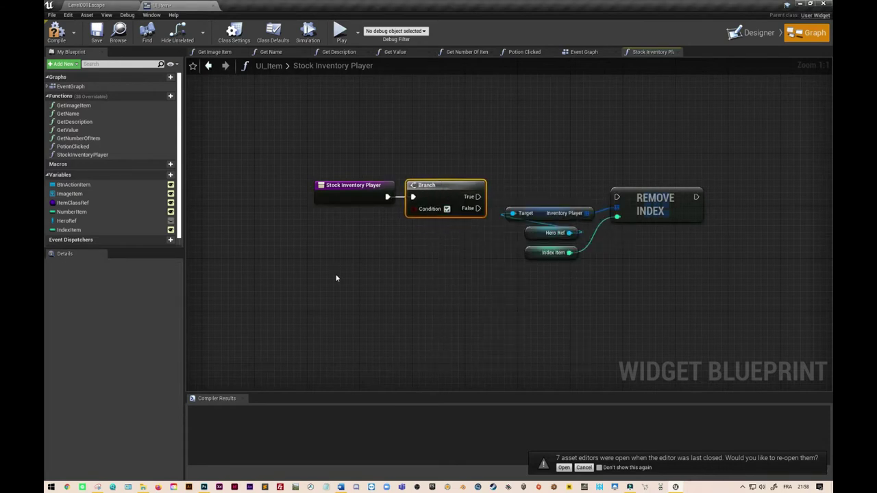
# Set the Branch condition to Number Item > 1
pyautogui.moveTo(71, 211)
pyautogui.mouseDown()
pyautogui.moveTo(288, 234)
pyautogui.moveTo(372, 266)
pyautogui.mouseUp()
pyautogui.click(317, 241)
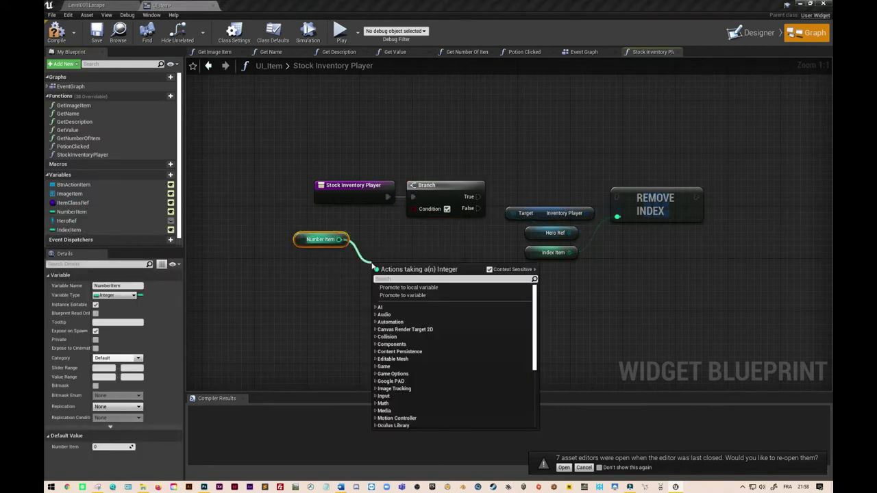
pyautogui.write('>')
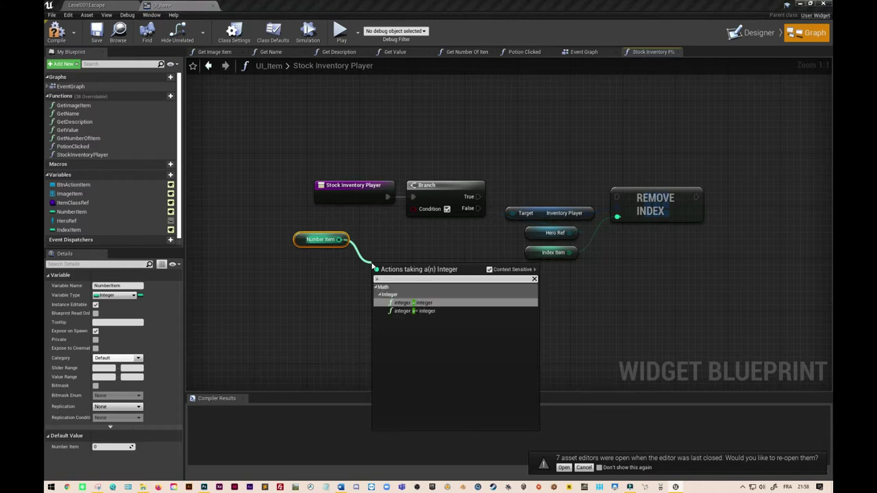
pyautogui.click(420, 304)
pyautogui.moveTo(420, 279); pyautogui.dragTo(414, 208)
pyautogui.click(391, 282)
pyautogui.write('1')
pyautogui.press('Return')
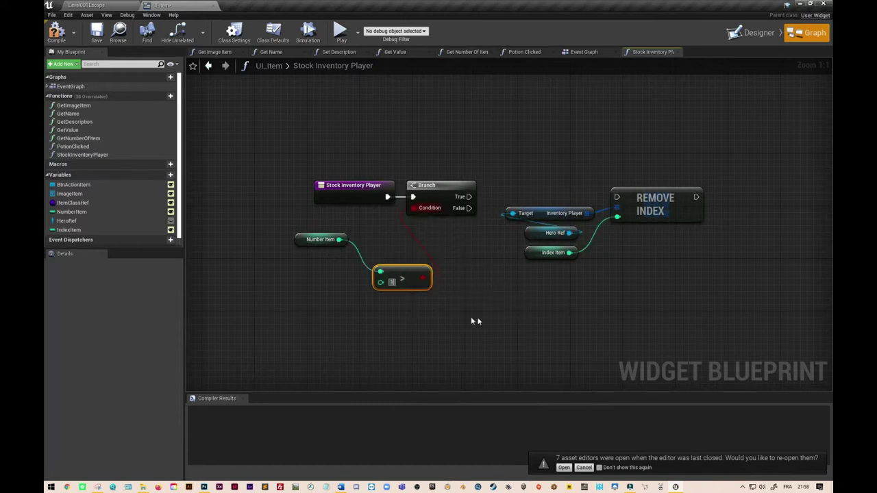
pyautogui.moveTo(419, 279); pyautogui.dragTo(405, 246)
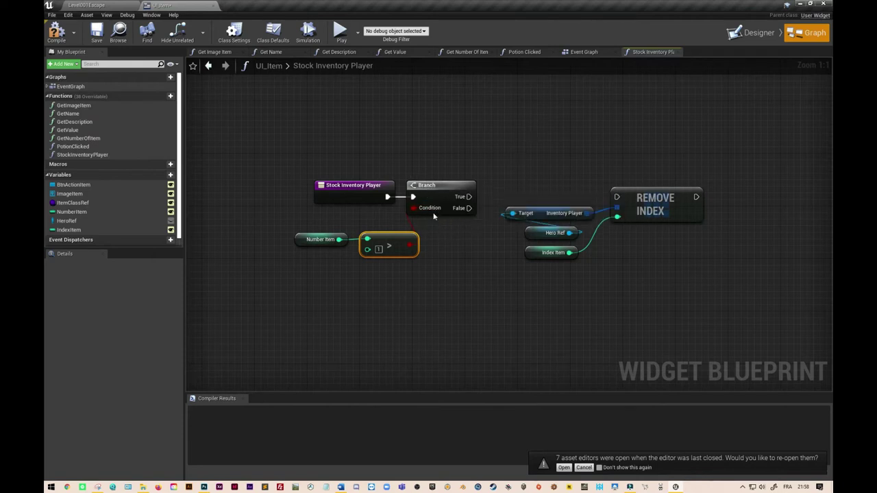
# Move the Remove Index group and wire the Branch's False output into it
pyautogui.moveTo(516, 164); pyautogui.dragTo(690, 292)
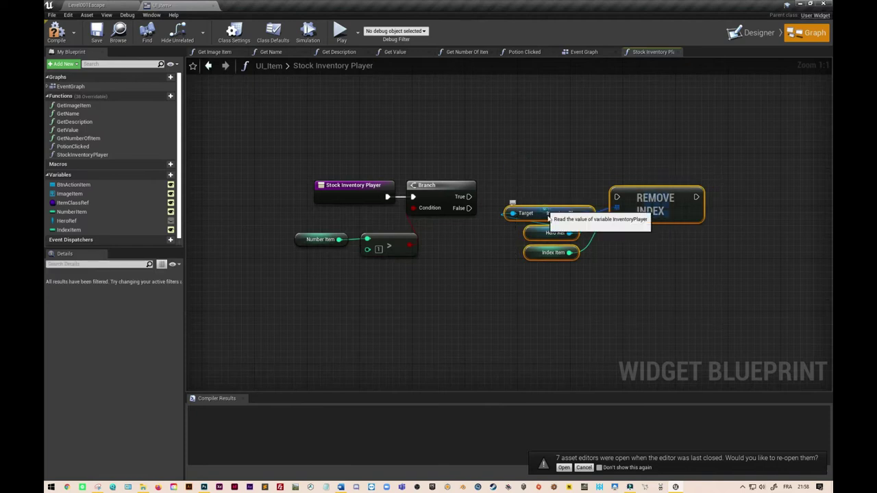
pyautogui.moveTo(546, 210); pyautogui.dragTo(599, 308)
pyautogui.moveTo(612, 192); pyautogui.dragTo(535, 204, button='right')
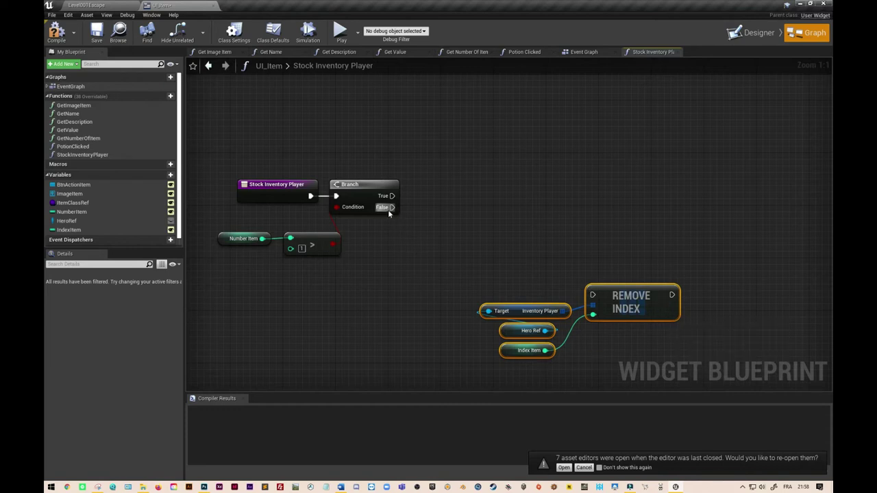
pyautogui.moveTo(389, 208); pyautogui.dragTo(592, 295)
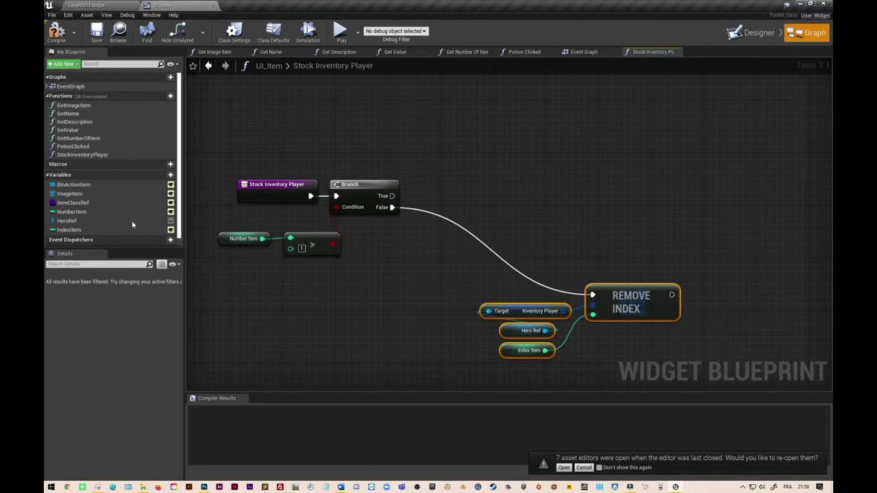
pyautogui.moveTo(706, 144); pyautogui.dragTo(694, 218, button='right')
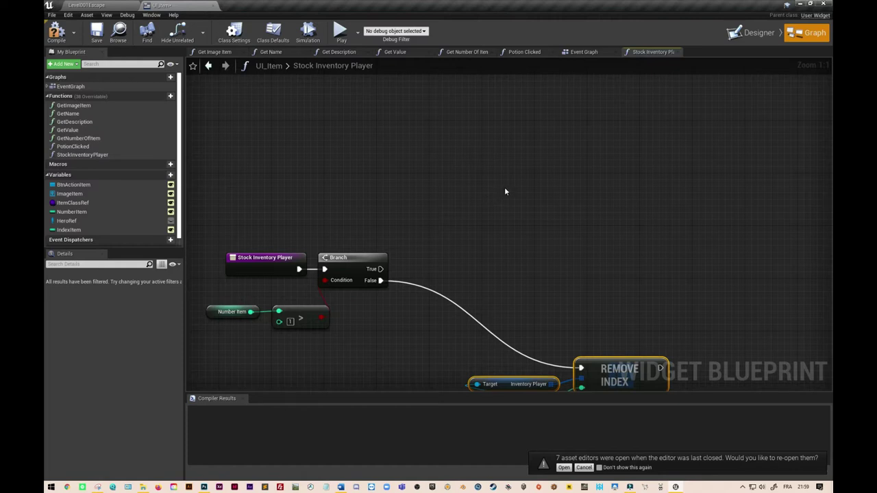
# Add Index Item and Hero Ref getters, with Get Inventory Player pulled from Hero Ref
pyautogui.moveTo(69, 229)
pyautogui.mouseDown()
pyautogui.moveTo(364, 159)
pyautogui.moveTo(349, 170)
pyautogui.mouseUp()
pyautogui.click(383, 165)
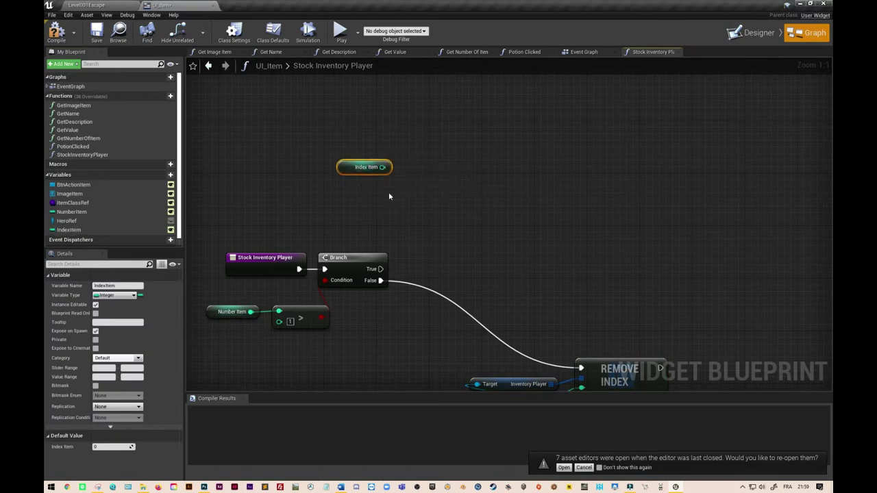
pyautogui.moveTo(67, 221); pyautogui.dragTo(81, 224)
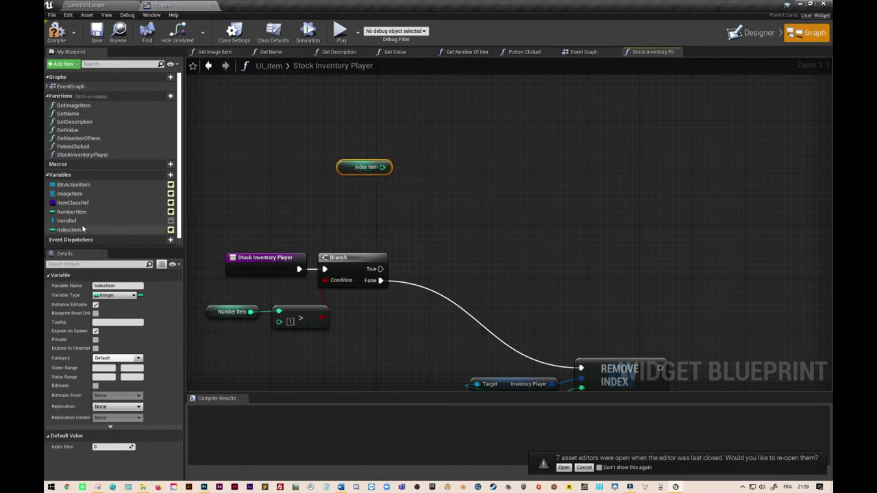
pyautogui.moveTo(298, 141)
pyautogui.mouseDown()
pyautogui.moveTo(348, 117)
pyautogui.moveTo(353, 128)
pyautogui.moveTo(429, 133)
pyautogui.mouseUp()
pyautogui.click(355, 122)
pyautogui.write('ge')
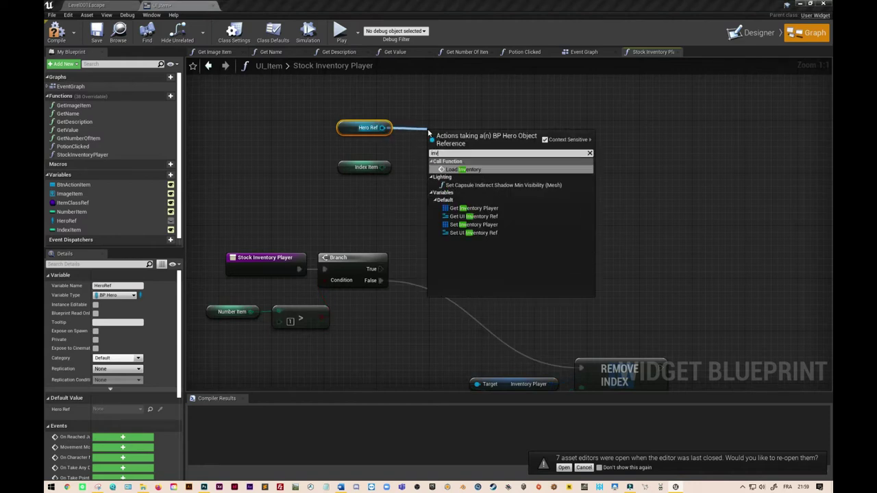
pyautogui.write('t inv')
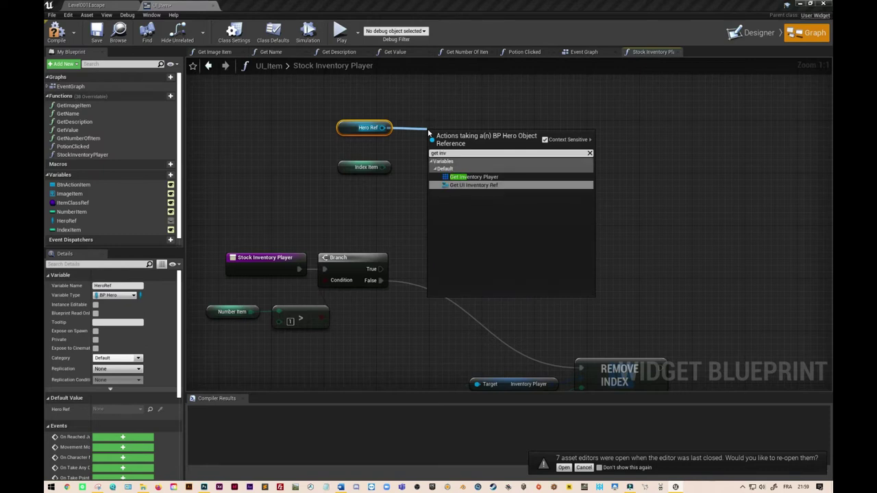
pyautogui.click(471, 177)
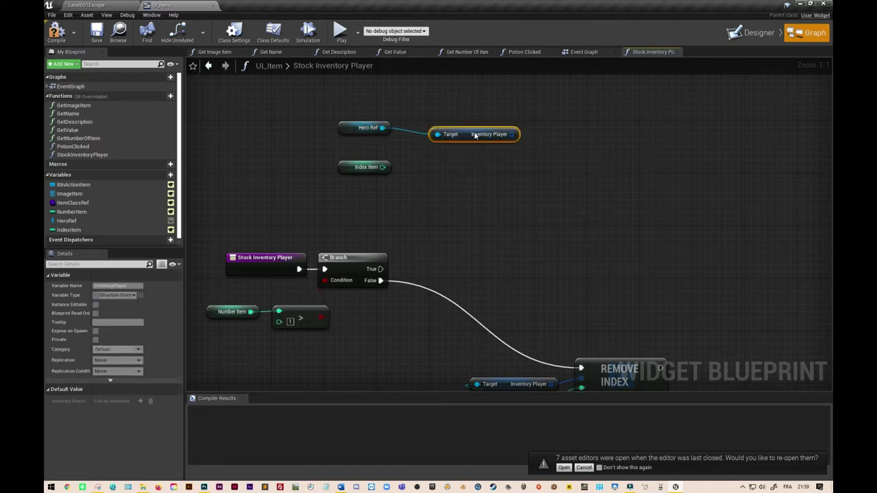
# Add an array GET on Inventory Player, indexed by Index Item
pyautogui.moveTo(540, 162); pyautogui.dragTo(495, 167, button='right')
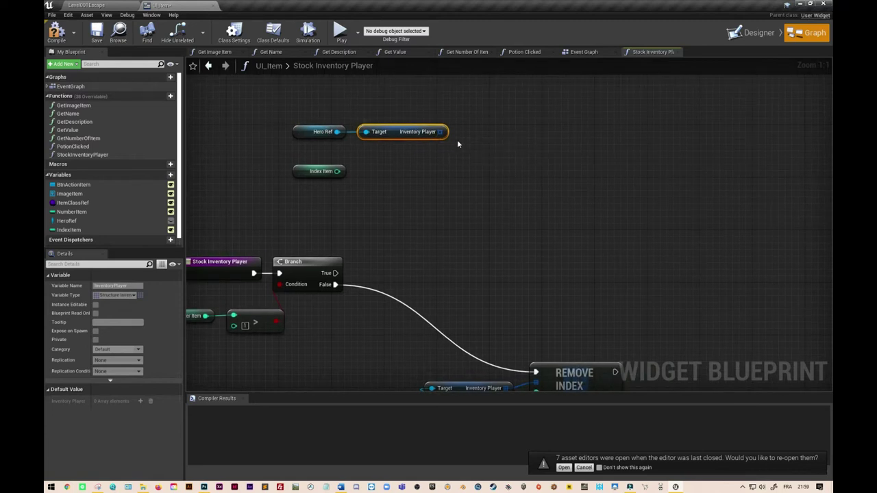
pyautogui.moveTo(441, 132); pyautogui.dragTo(481, 168)
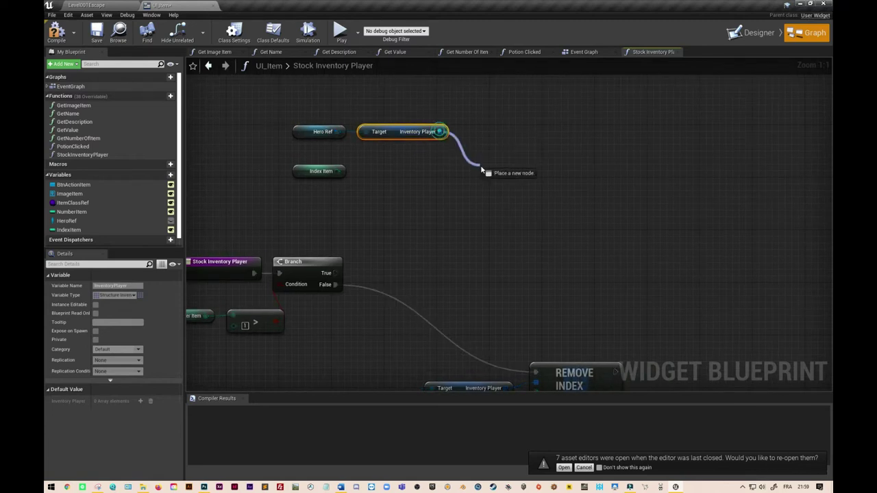
pyautogui.write('get')
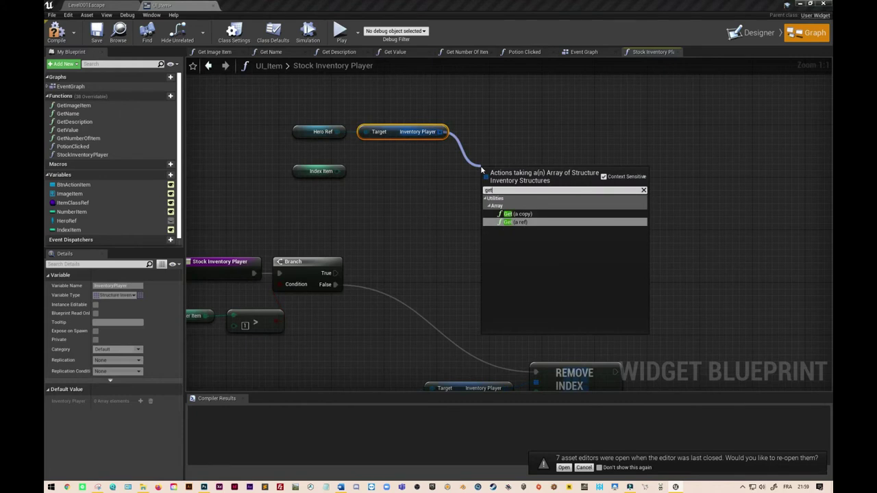
pyautogui.click(539, 219)
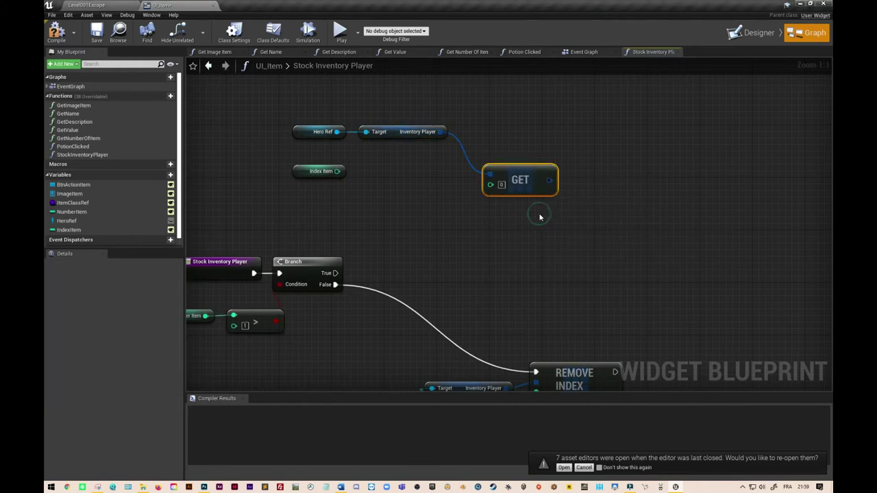
pyautogui.moveTo(524, 181); pyautogui.dragTo(497, 169)
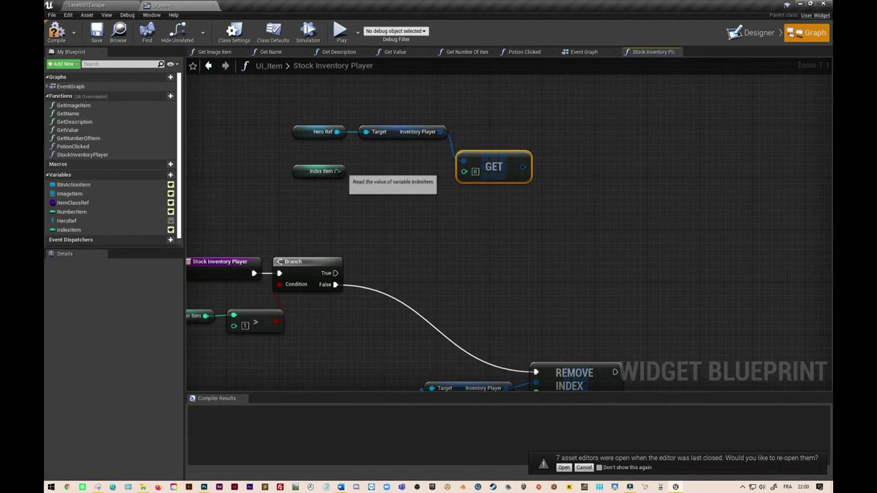
pyautogui.moveTo(337, 171); pyautogui.dragTo(465, 172)
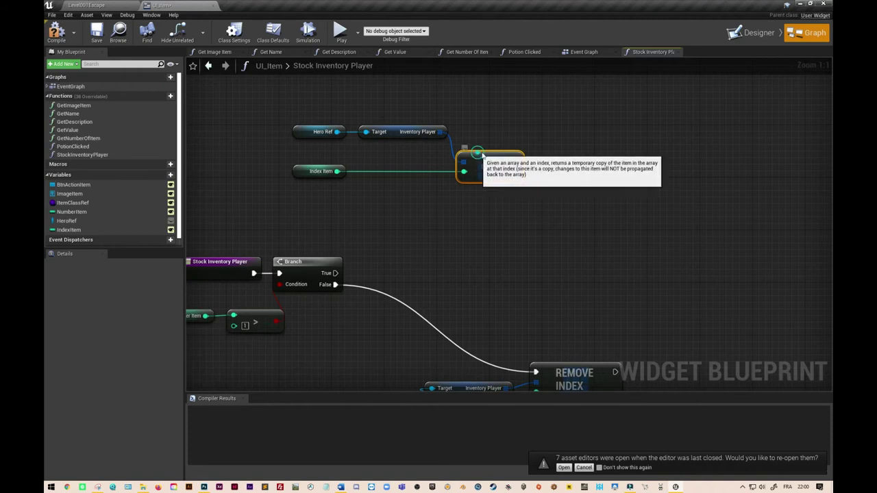
pyautogui.moveTo(481, 153); pyautogui.dragTo(495, 154)
pyautogui.moveTo(561, 133); pyautogui.dragTo(494, 140, button='right')
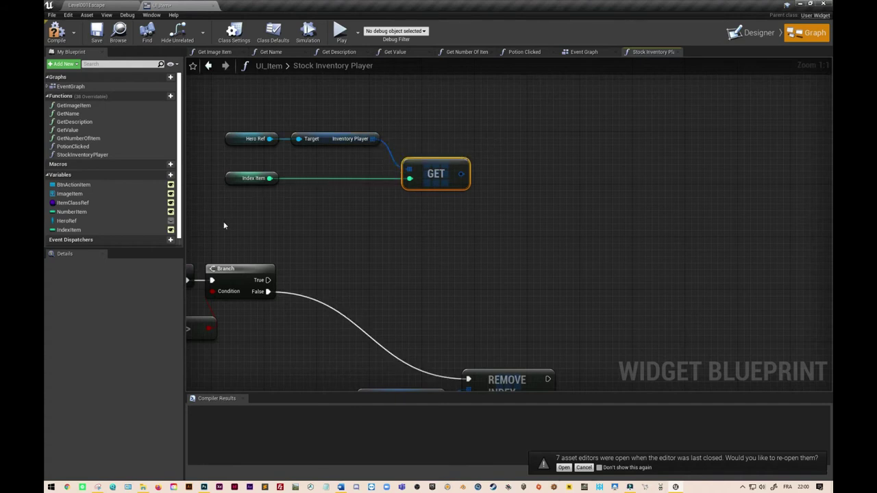
# Add a Set Array Elem node indexed by a second Index Item getter, targeting Inventory Player
pyautogui.click(78, 229)
pyautogui.keyDown('ctrl'); pyautogui.moveTo(426, 138); pyautogui.dragTo(411, 156); pyautogui.keyUp('ctrl')
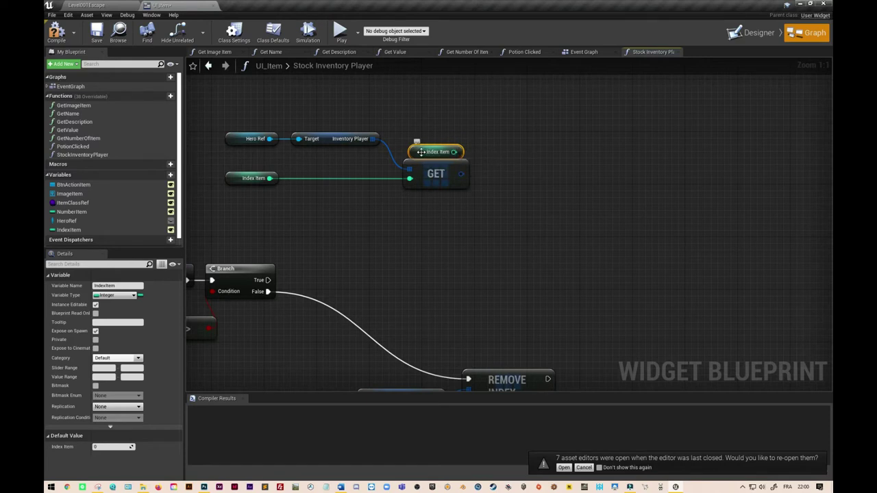
pyautogui.moveTo(457, 152); pyautogui.dragTo(525, 150)
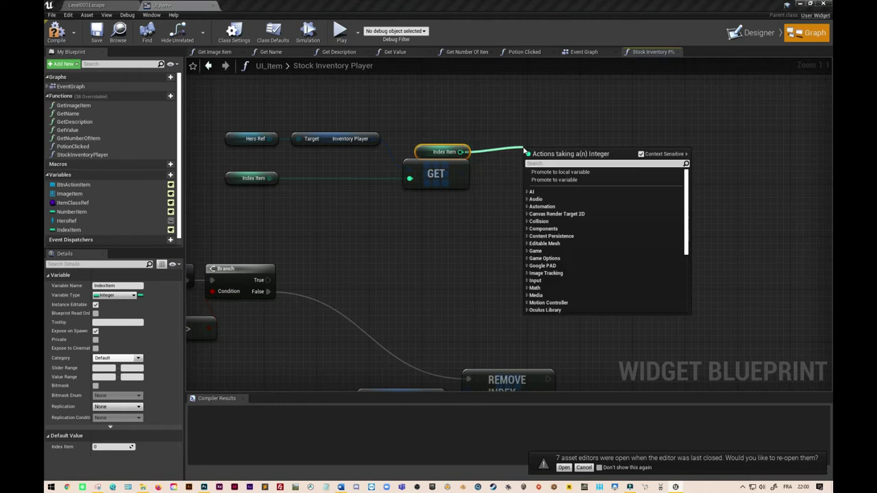
pyautogui.write('set array')
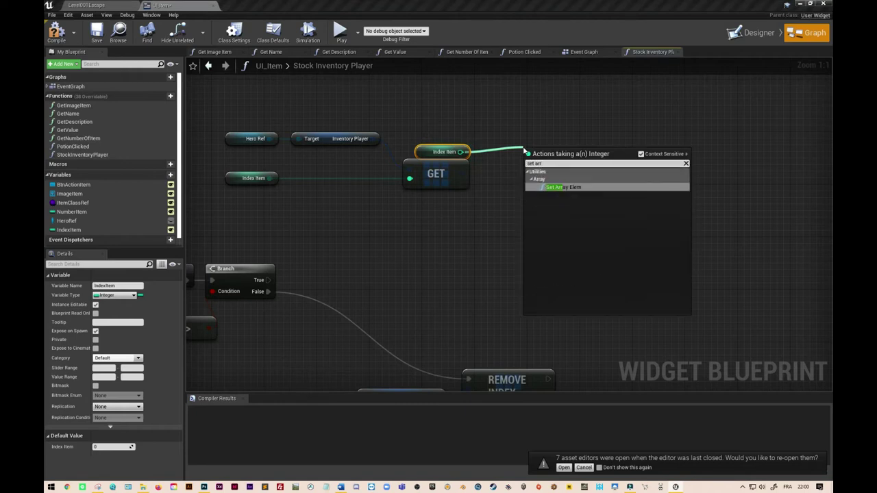
pyautogui.click(565, 187)
pyautogui.moveTo(550, 150); pyautogui.dragTo(531, 125)
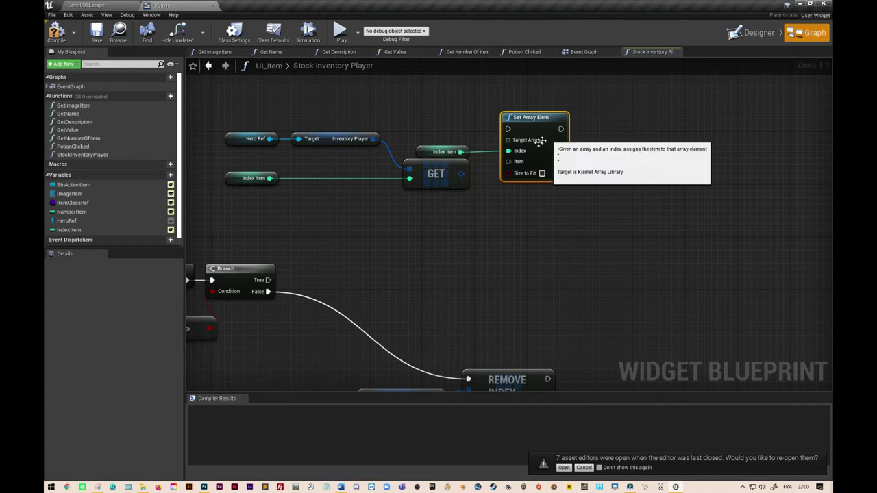
pyautogui.moveTo(373, 140); pyautogui.dragTo(507, 140)
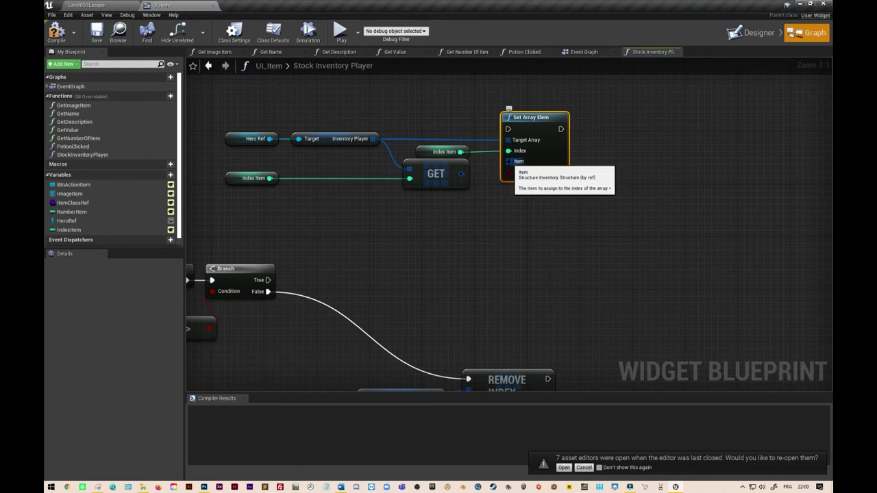
pyautogui.moveTo(508, 161); pyautogui.dragTo(443, 239)
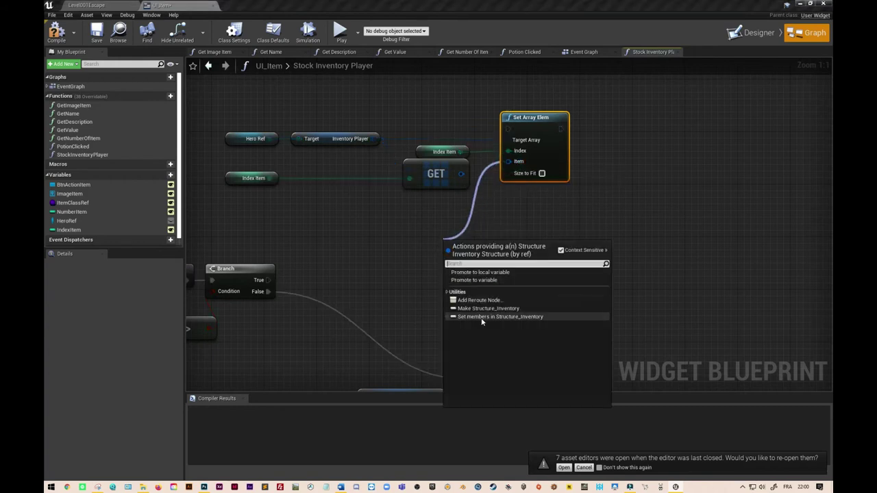
# Feed Set Array Elem's Item from a Set members in Structure_Inventory node exposing Number Item
pyautogui.click(499, 319)
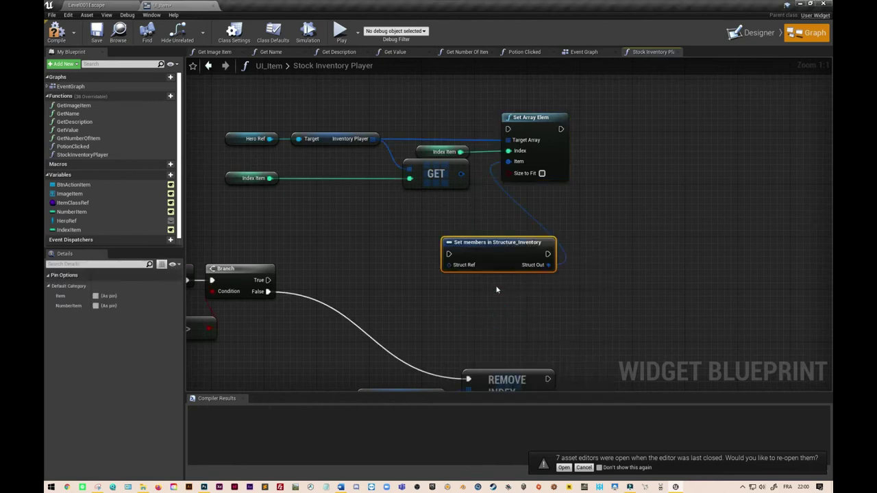
pyautogui.moveTo(517, 260); pyautogui.dragTo(446, 231)
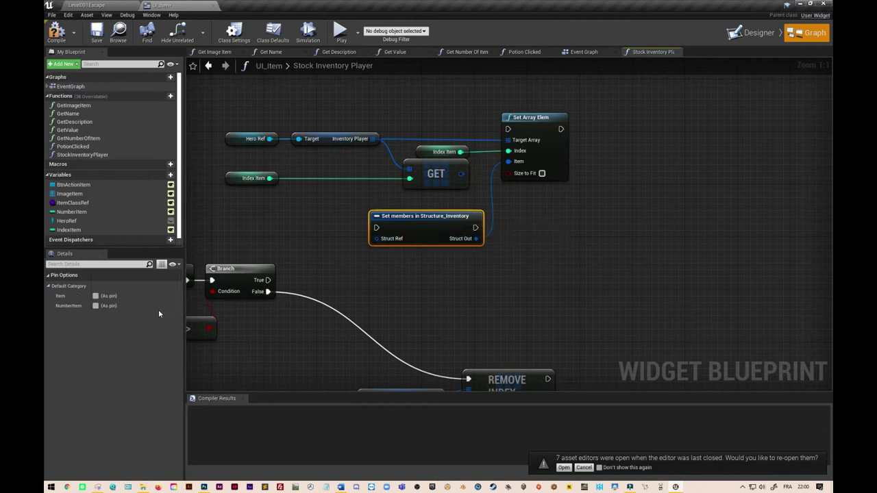
pyautogui.click(95, 306)
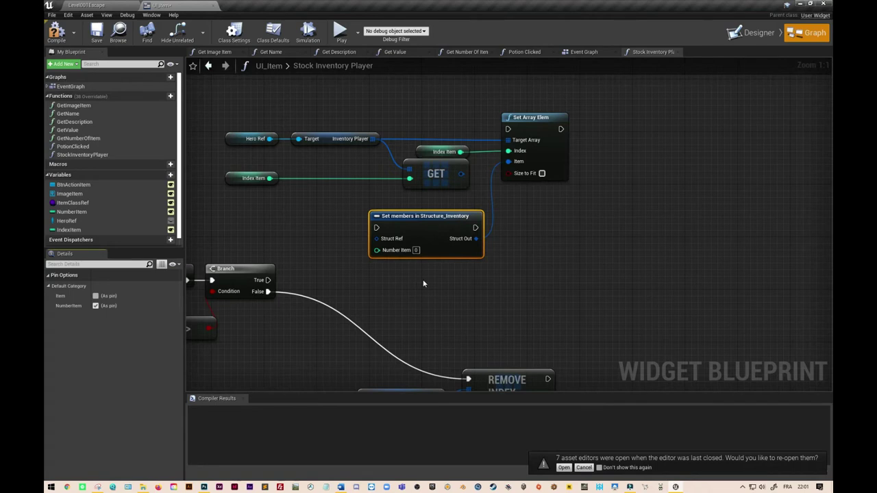
pyautogui.moveTo(437, 282); pyautogui.dragTo(564, 271, button='right')
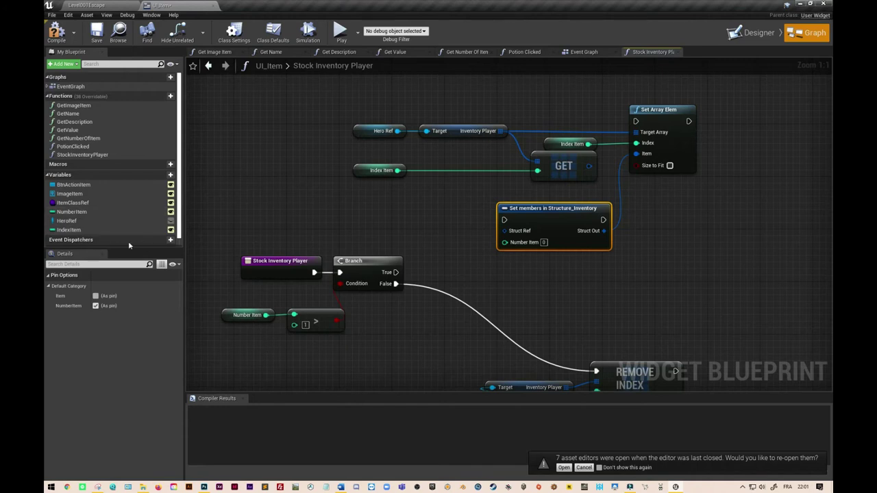
# Wire Number Item minus 1 into the Set members Number Item pin
pyautogui.moveTo(72, 211)
pyautogui.mouseDown()
pyautogui.moveTo(382, 221)
pyautogui.moveTo(456, 244)
pyautogui.mouseUp()
pyautogui.click(403, 227)
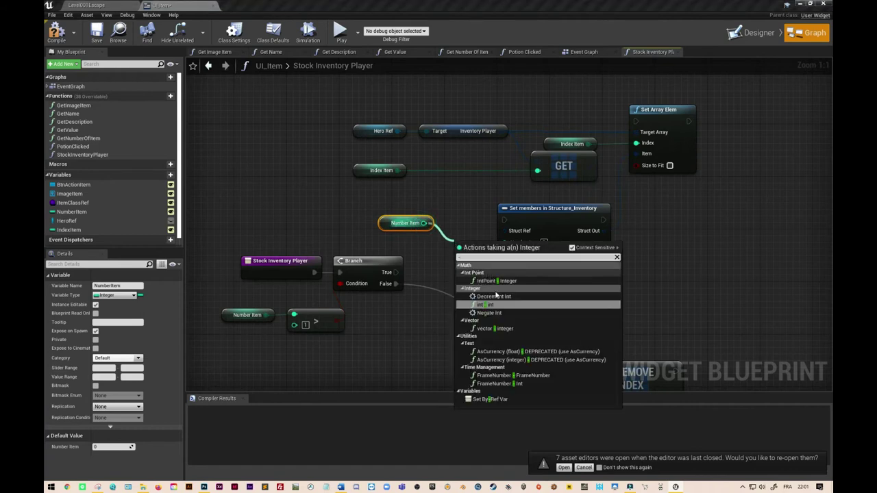
pyautogui.click(490, 304)
pyautogui.moveTo(479, 257)
pyautogui.mouseDown()
pyautogui.moveTo(459, 243)
pyautogui.moveTo(503, 247)
pyautogui.mouseUp()
pyautogui.moveTo(284, 91); pyautogui.dragTo(674, 234)
# Tidy the decrement nodes above the Branch and bring Remove Index back into view
pyautogui.moveTo(559, 209); pyautogui.dragTo(552, 163)
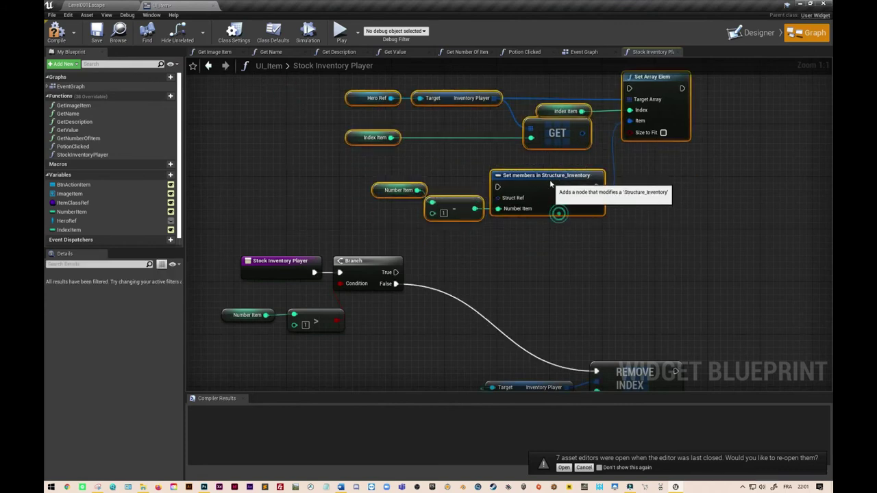
pyautogui.moveTo(496, 192); pyautogui.dragTo(379, 274, button='right')
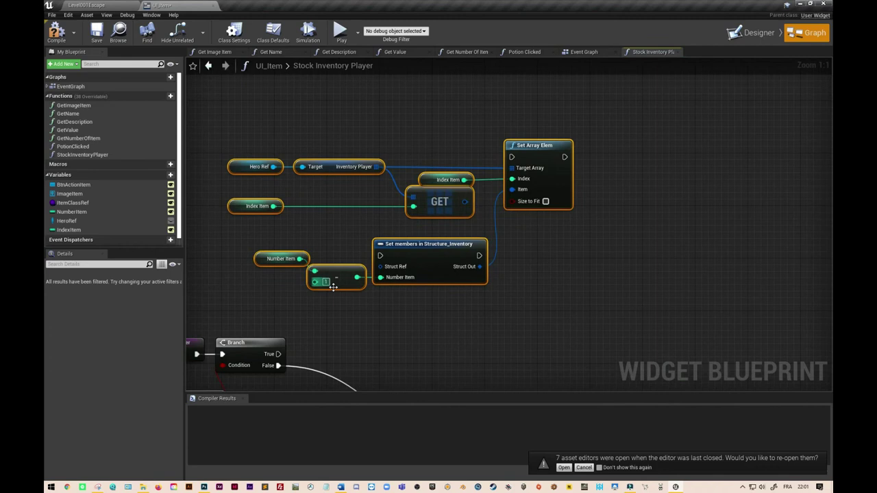
pyautogui.moveTo(322, 278); pyautogui.dragTo(303, 279)
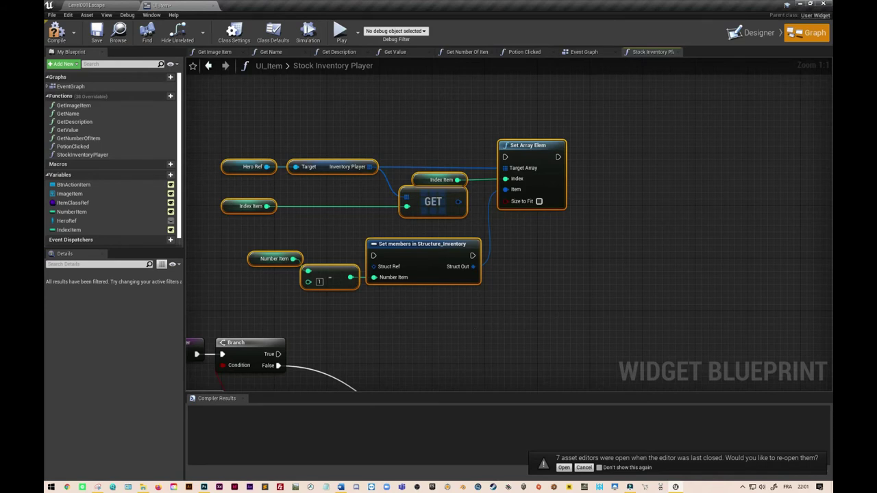
pyautogui.moveTo(418, 383); pyautogui.dragTo(464, 204, button='right')
# Wrap the Remove Index nodes in a comment titled 'Suppression item unique'
pyautogui.moveTo(364, 216); pyautogui.dragTo(645, 347)
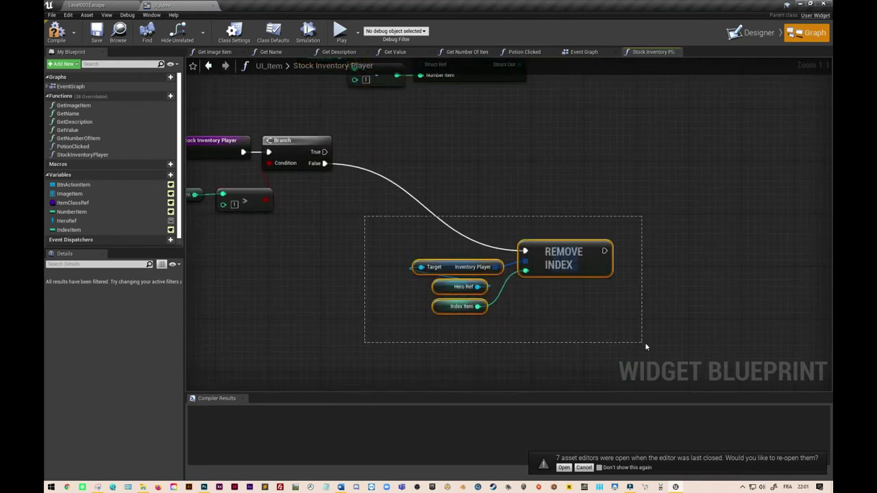
pyautogui.write('c')
pyautogui.write('Suppress')
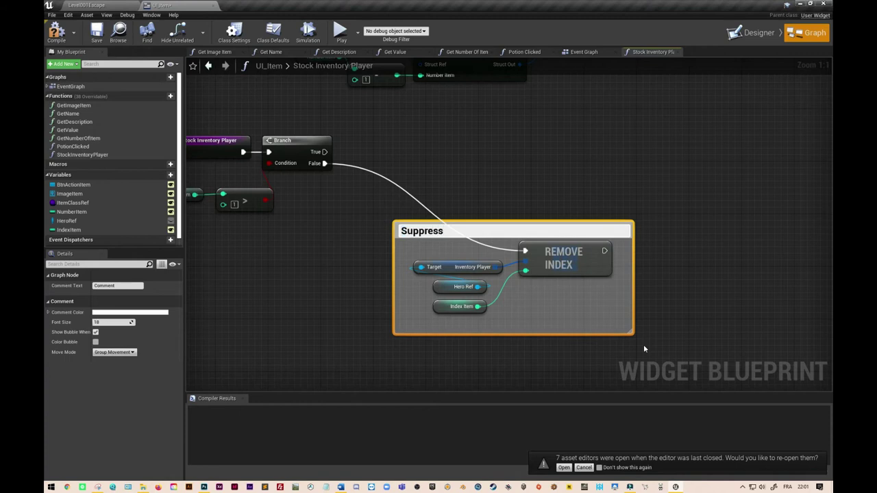
pyautogui.write('n item')
pyautogui.write(' unique')
pyautogui.click(641, 191)
# Group the decrement and Set Array Elem nodes under a second comment, then shift it right
pyautogui.moveTo(343, 127); pyautogui.dragTo(313, 330, button='right')
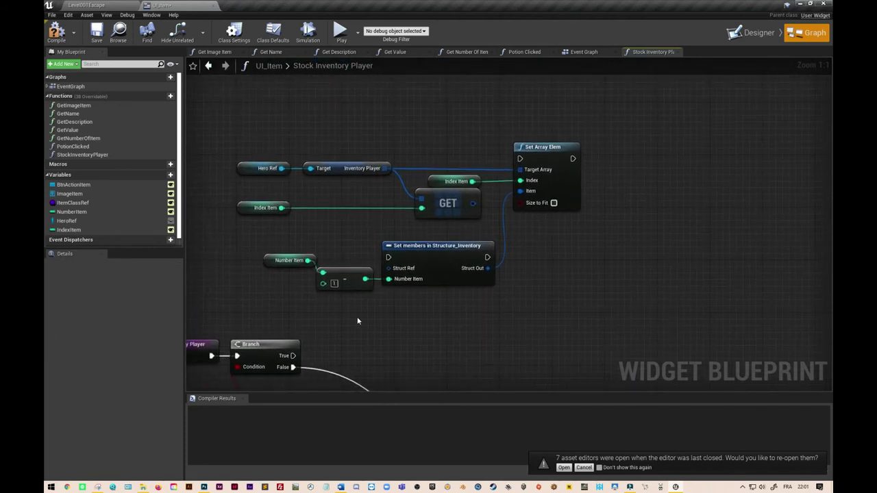
pyautogui.moveTo(577, 279); pyautogui.dragTo(632, 246, button='right')
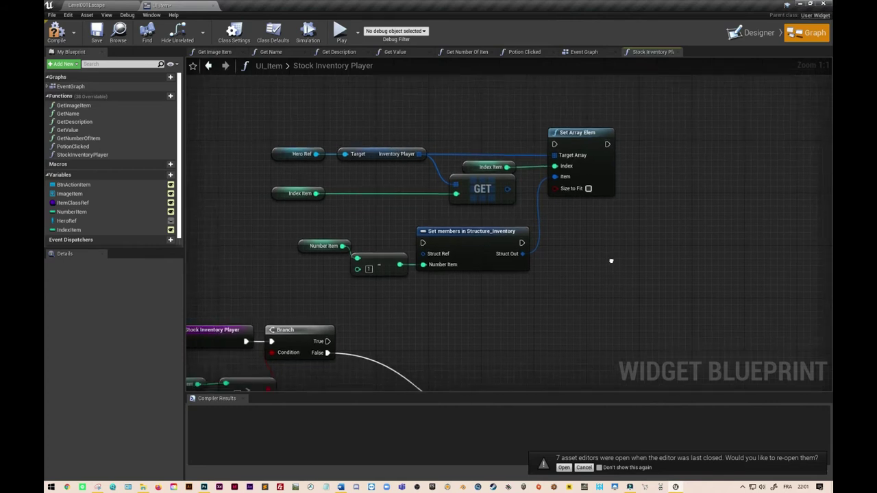
pyautogui.moveTo(276, 100); pyautogui.dragTo(676, 279)
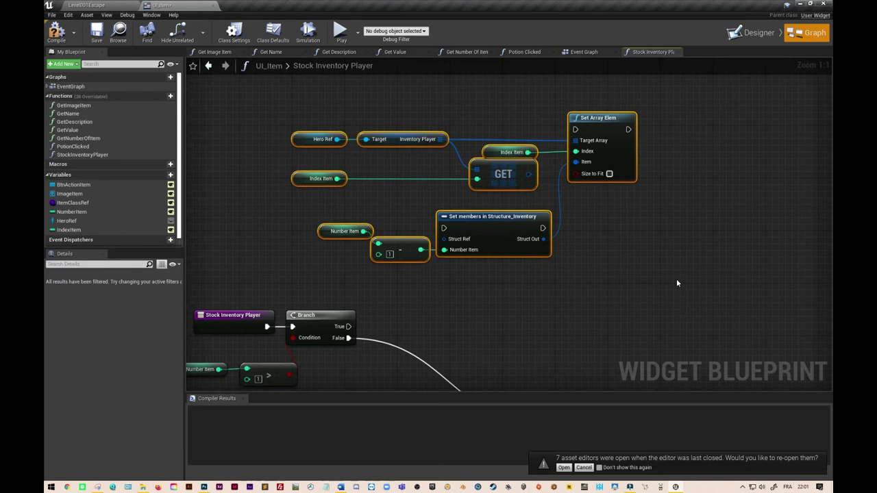
pyautogui.write('c')
pyautogui.write('Q')
pyautogui.write('suppress')
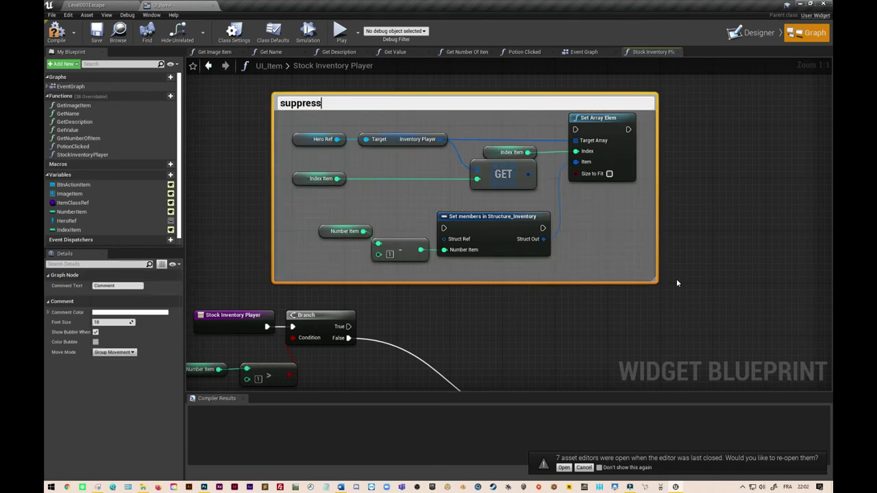
pyautogui.write("onde l'")
pyautogui.write('em')
pyautogui.write("empilable dans l'inv")
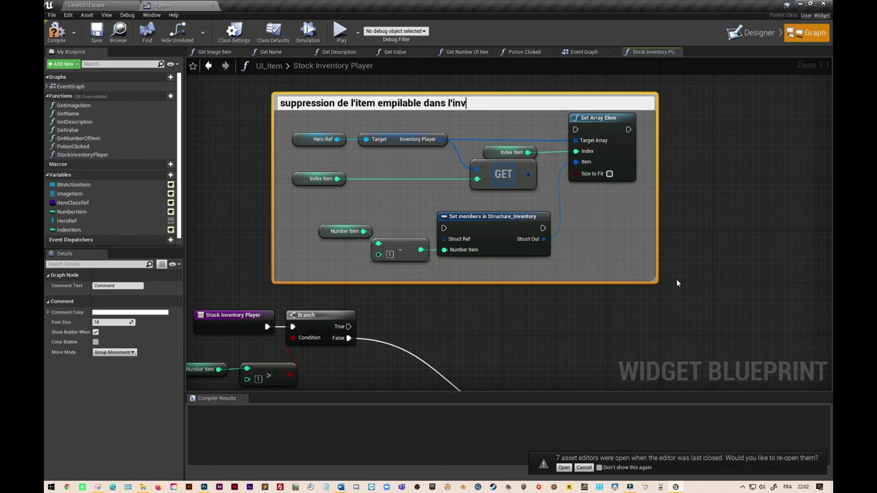
pyautogui.write('ntaire')
pyautogui.press('Return')
pyautogui.click(222, 154)
pyautogui.moveTo(297, 104); pyautogui.dragTo(389, 103)
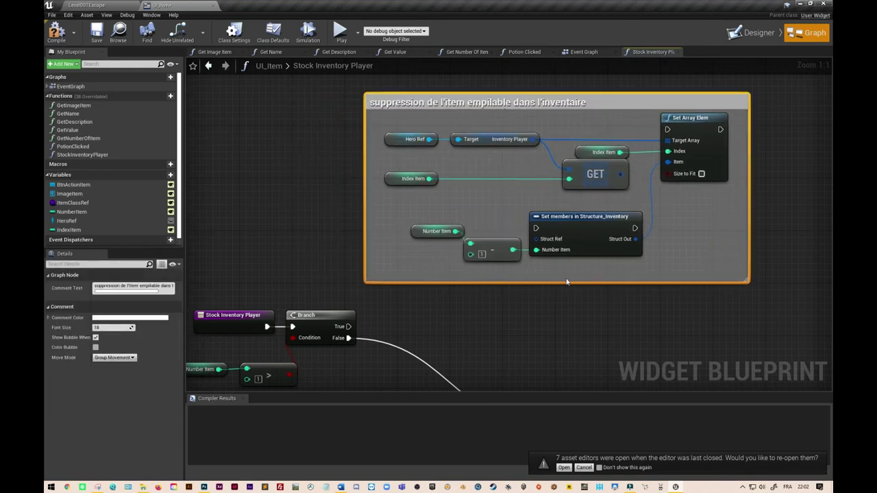
pyautogui.moveTo(556, 335); pyautogui.dragTo(489, 309, button='right')
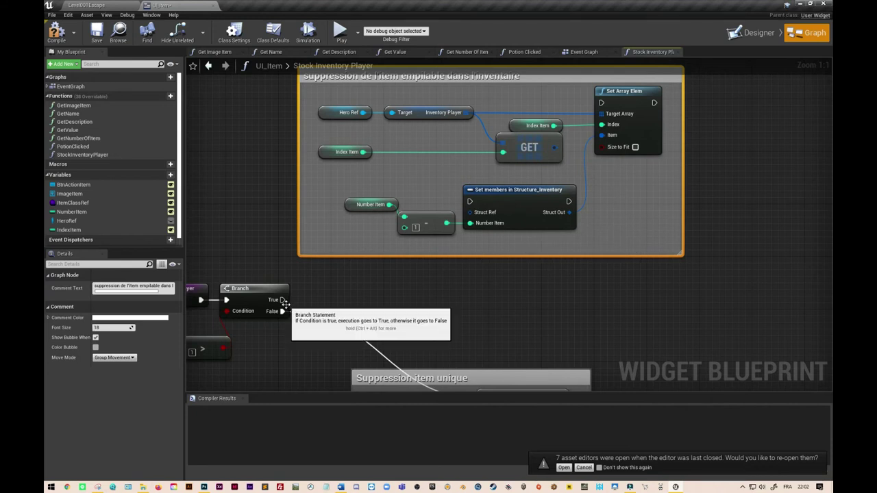
# Connect Branch True to Set members, then Set members' exec output into Set Array Elem
pyautogui.moveTo(281, 299)
pyautogui.mouseDown()
pyautogui.moveTo(306, 296)
pyautogui.moveTo(469, 201)
pyautogui.mouseUp()
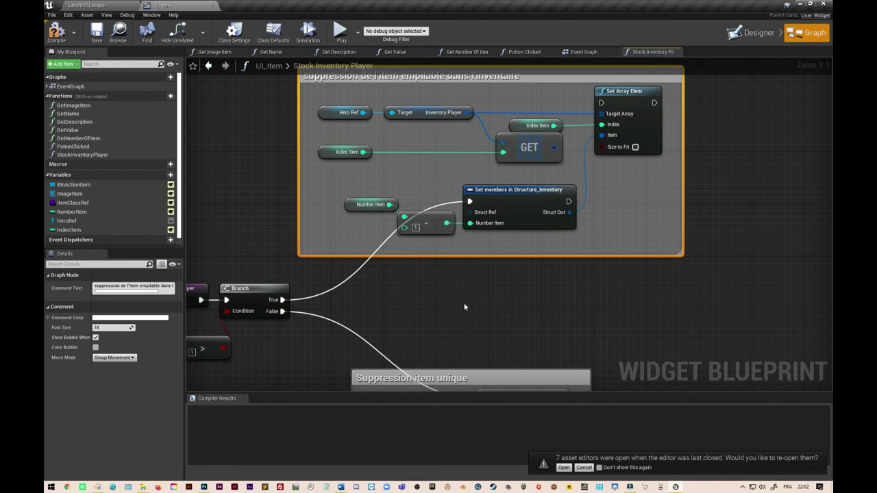
pyautogui.scroll(-1, 529, 294)
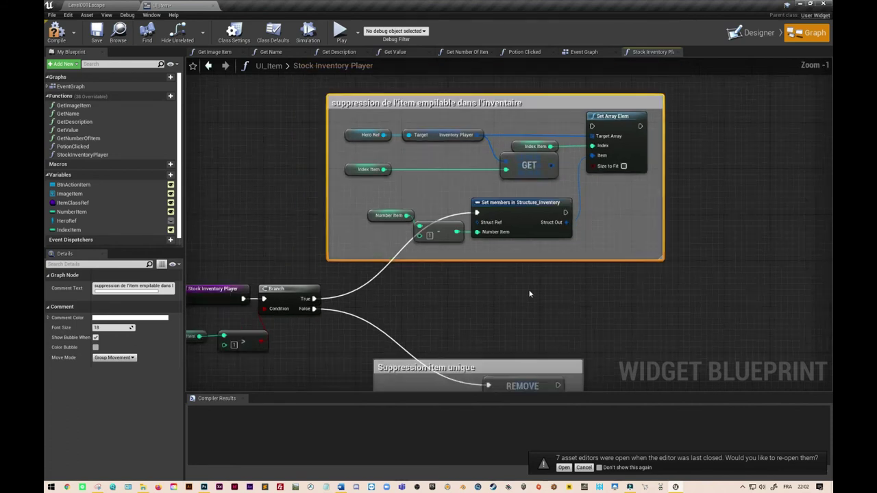
pyautogui.scroll(-1, 529, 301)
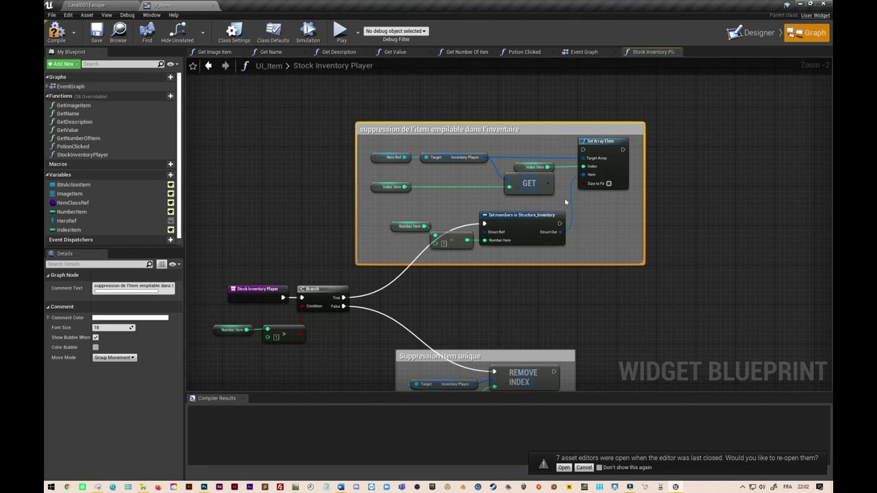
pyautogui.click(613, 142)
pyautogui.moveTo(560, 224); pyautogui.dragTo(587, 149)
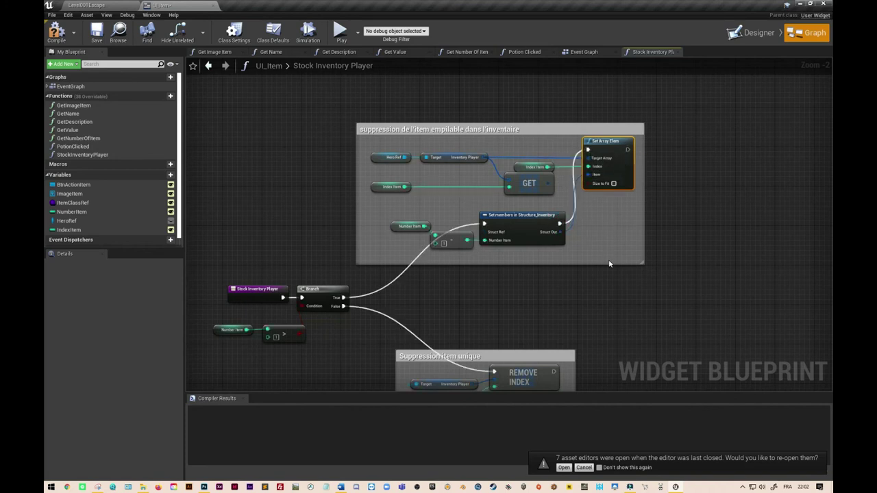
# Compile and save, then widen the stacked-item comment and move Set Array Elem and Set members right
pyautogui.click(56, 33)
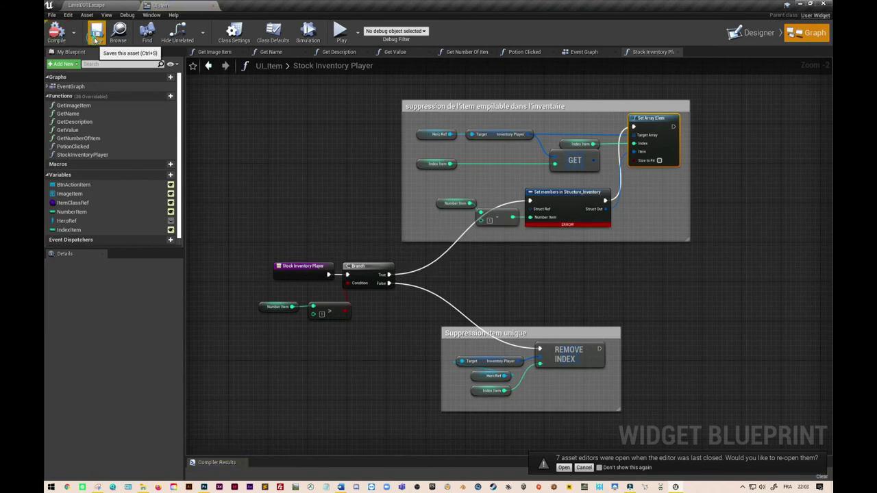
pyautogui.click(95, 32)
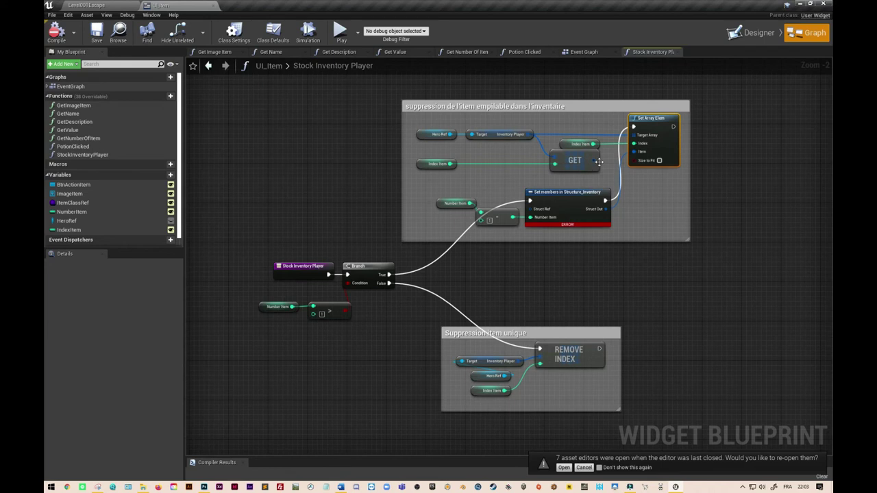
pyautogui.moveTo(693, 200); pyautogui.dragTo(502, 192, button='right')
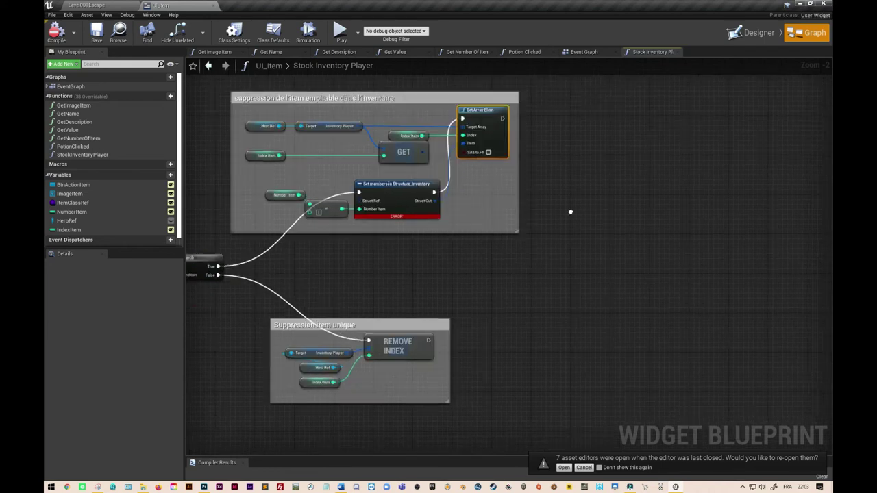
pyautogui.moveTo(617, 193); pyautogui.dragTo(713, 199)
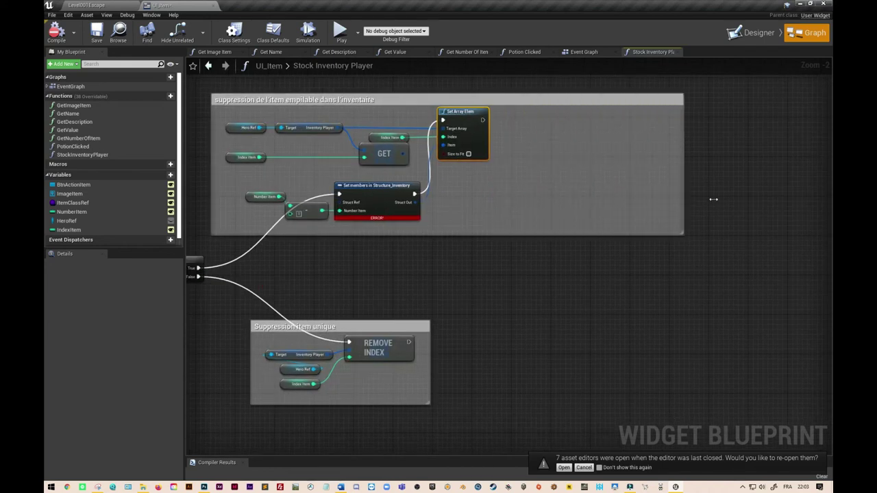
pyautogui.moveTo(472, 118); pyautogui.dragTo(595, 118)
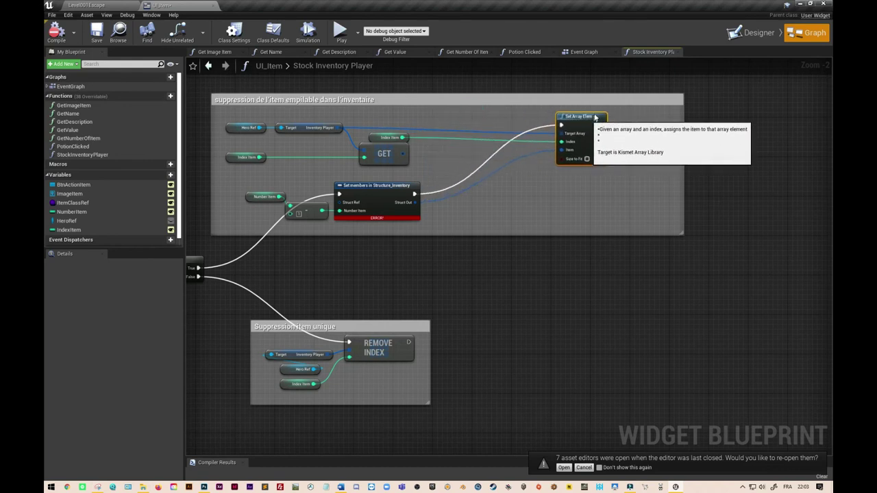
pyautogui.moveTo(406, 192); pyautogui.dragTo(529, 193)
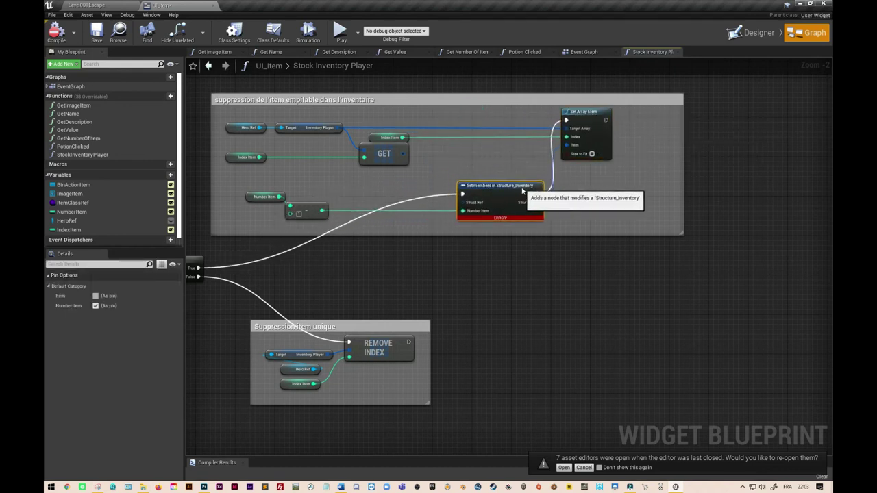
# Wire the GET result into Set members' Struct Ref, then recompile and save UI_Item
pyautogui.moveTo(404, 154); pyautogui.dragTo(462, 204)
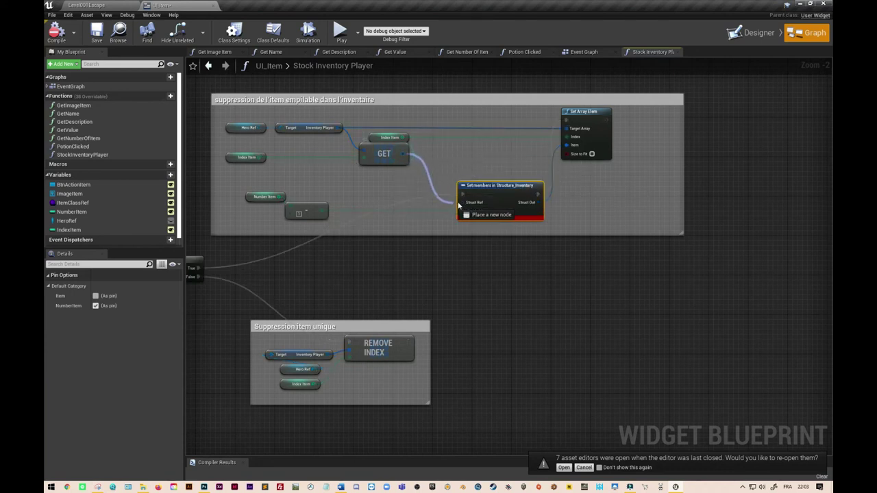
pyautogui.moveTo(587, 116); pyautogui.dragTo(621, 117)
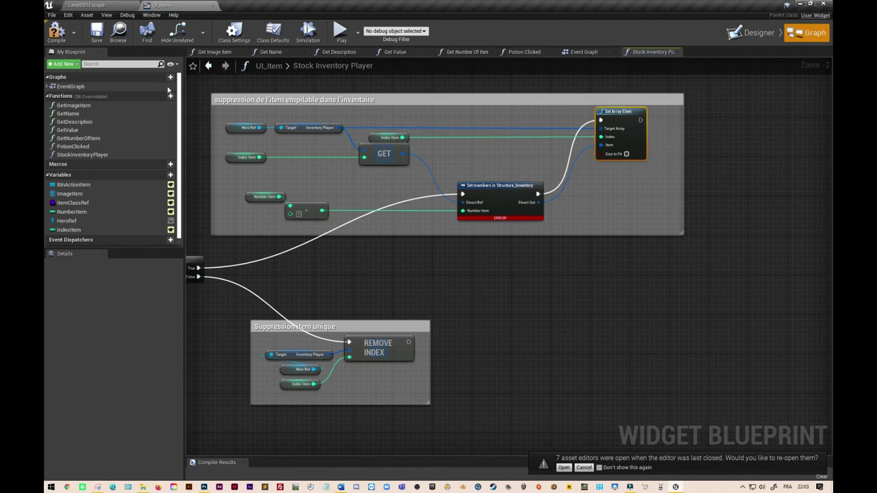
pyautogui.click(56, 32)
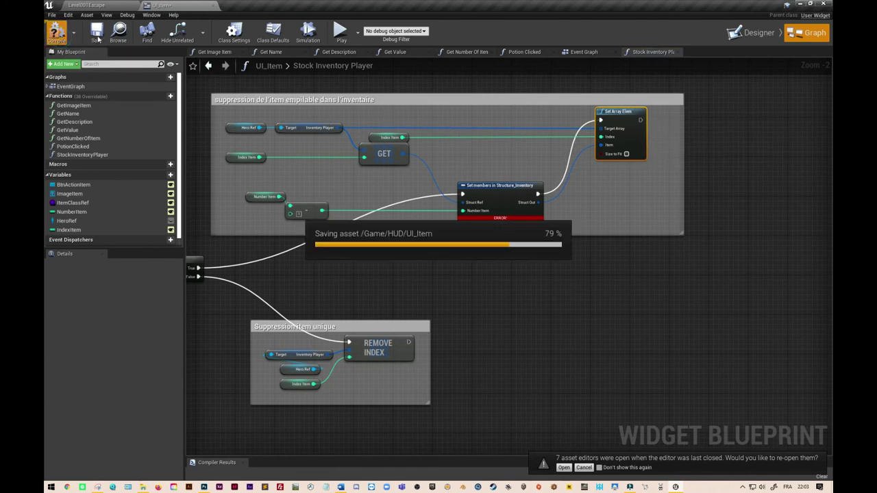
pyautogui.click(97, 38)
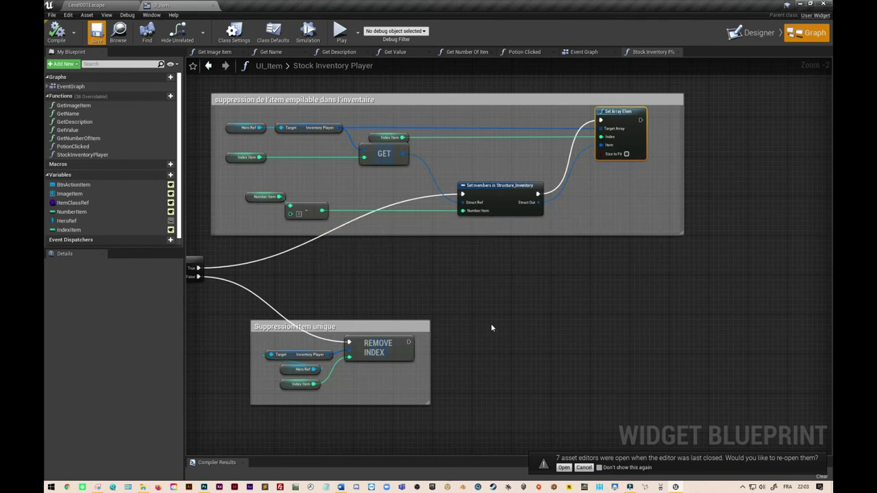
# Launch the game preview, run the character forward with W, and open the inventory
pyautogui.moveTo(491, 328); pyautogui.dragTo(621, 342, button='right')
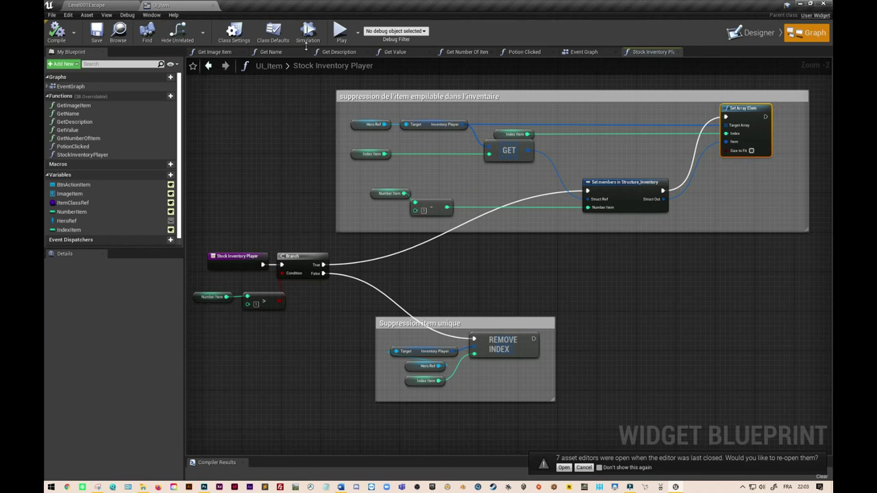
pyautogui.click(340, 35)
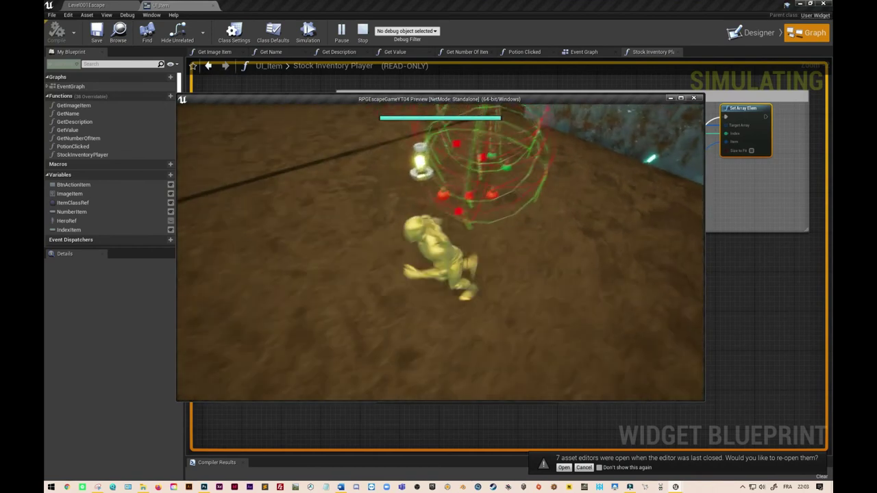
pyautogui.press('w')
pyautogui.press('w')
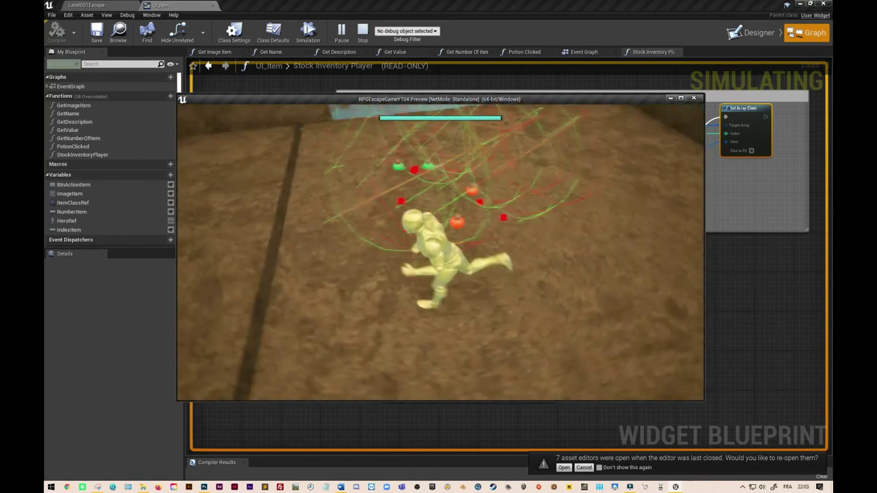
pyautogui.press('w')
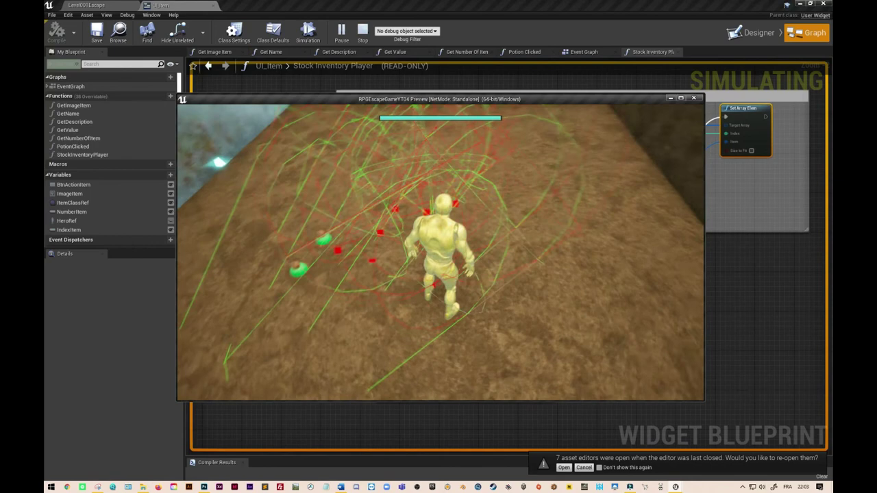
pyautogui.press('w')
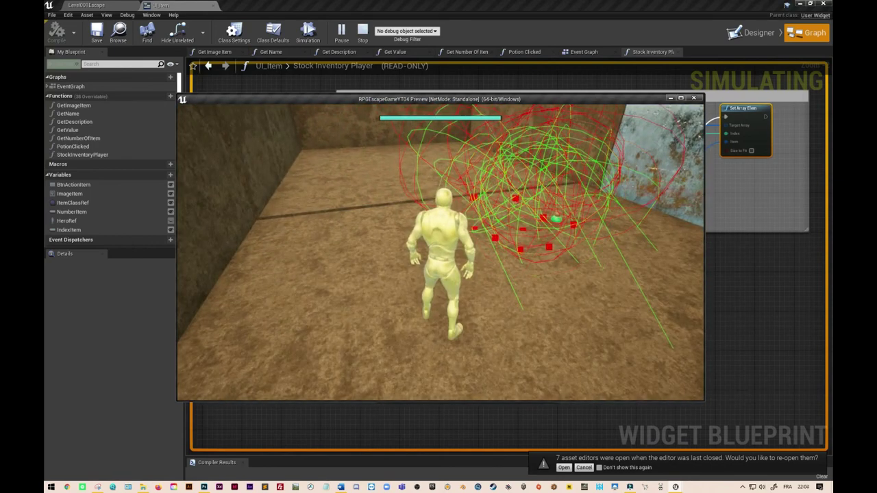
pyautogui.press('i')
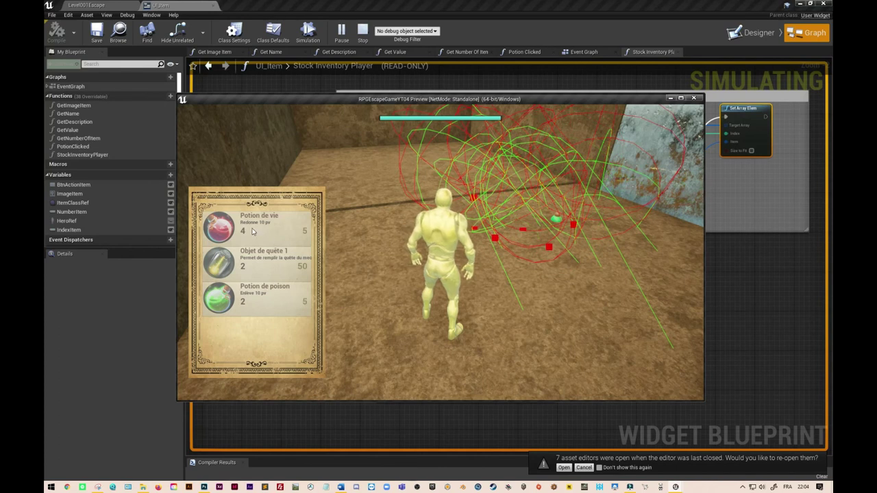
# Use Potion de vie three times, try the quest item, then use both Potion de poison
pyautogui.click(250, 233)
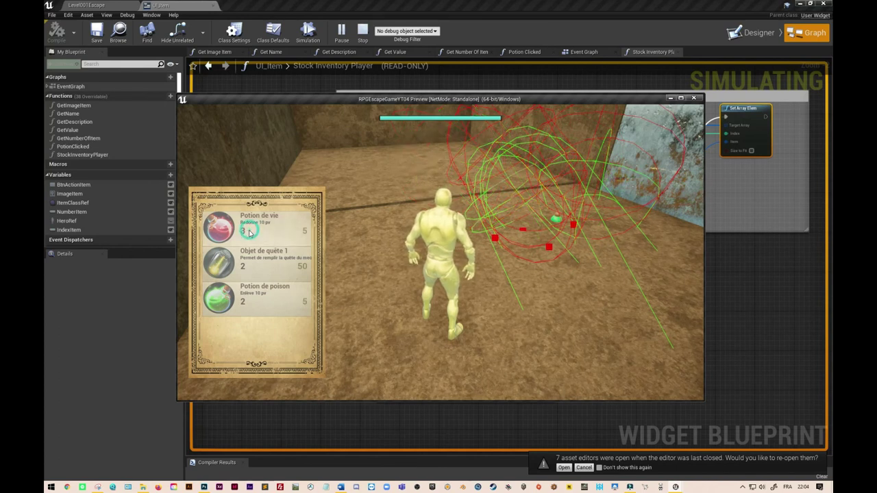
pyautogui.click(250, 233)
pyautogui.click(250, 233)
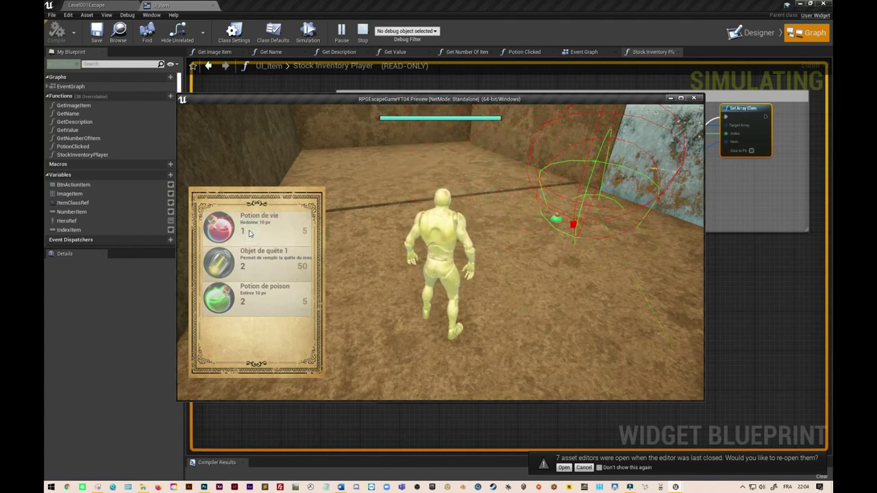
pyautogui.click(255, 275)
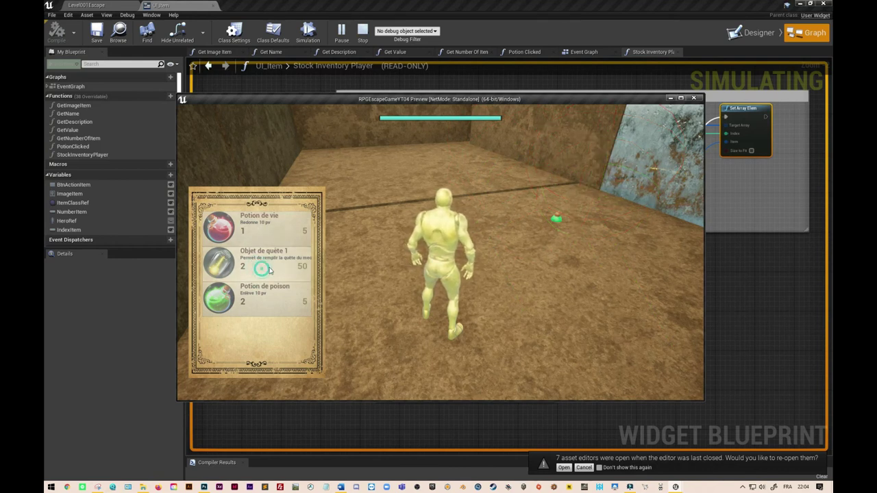
pyautogui.click(267, 309)
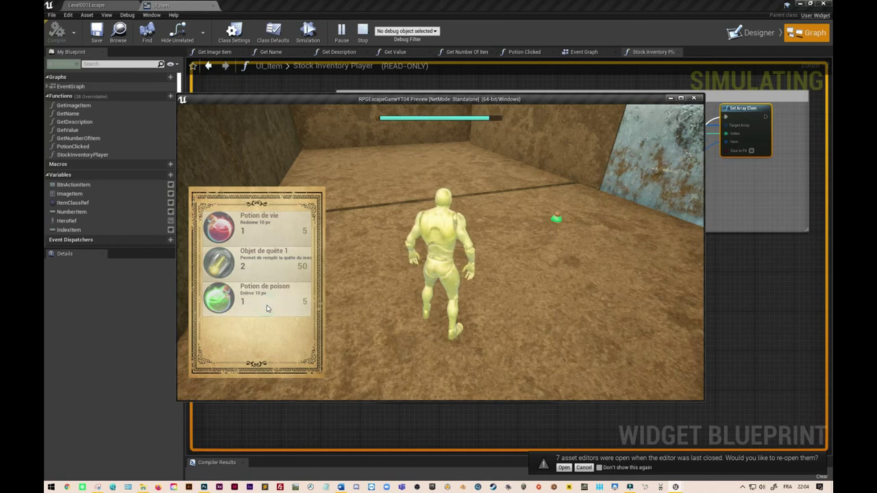
pyautogui.click(267, 309)
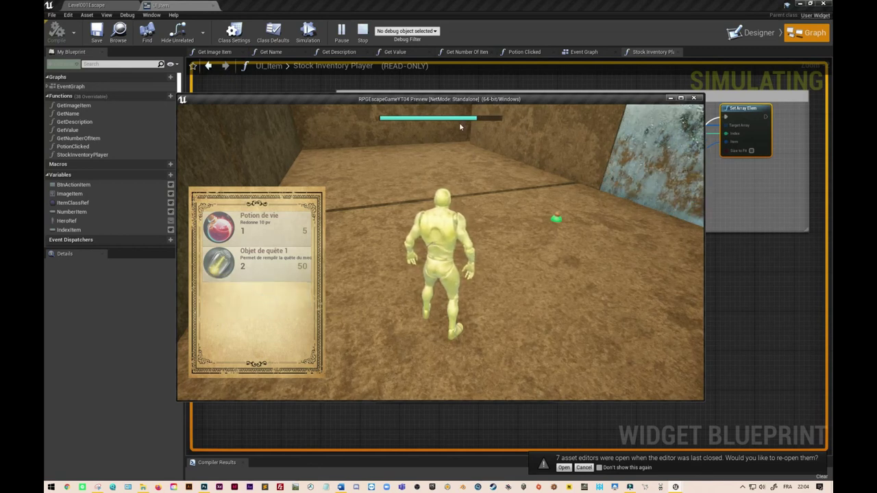